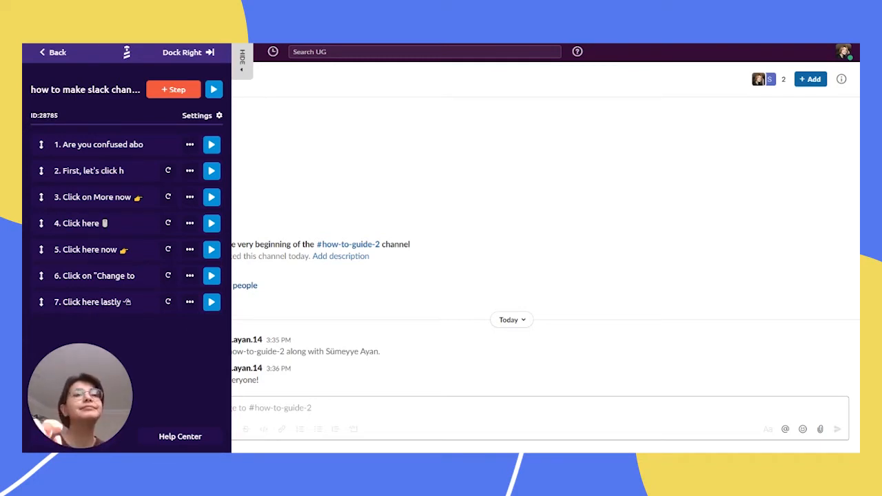
Preview the seven-step guide from its start and follow it through to change #how-to-guide-2 to a private channel
left_click(213, 91)
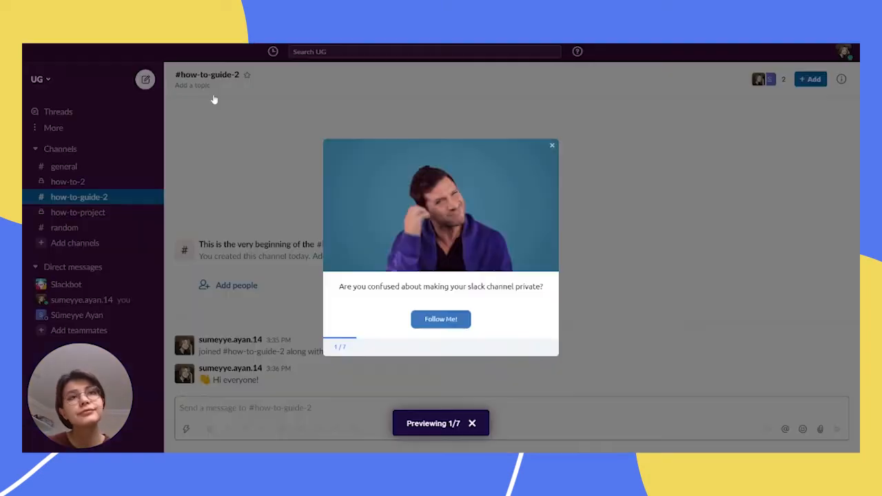
left_click(447, 321)
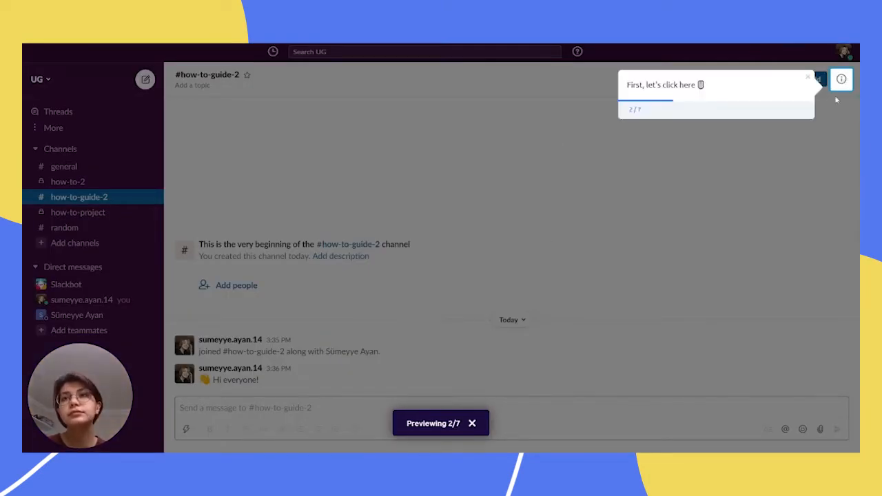
left_click(842, 82)
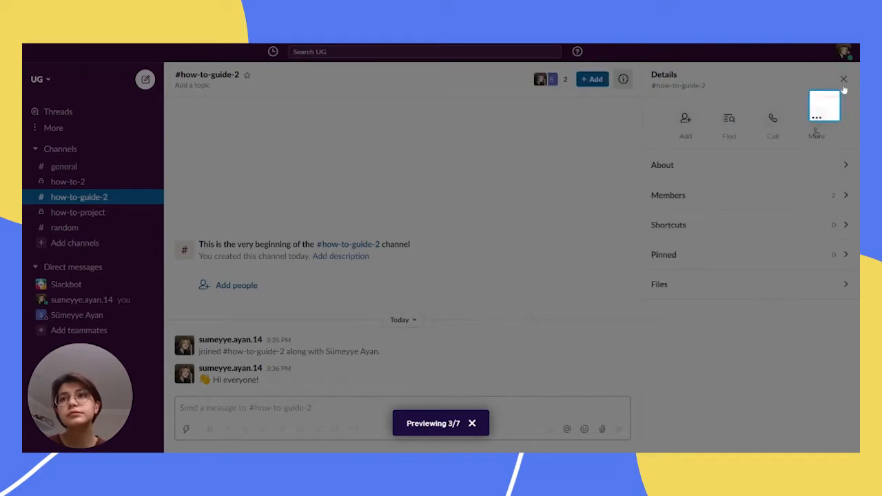
left_click(817, 121)
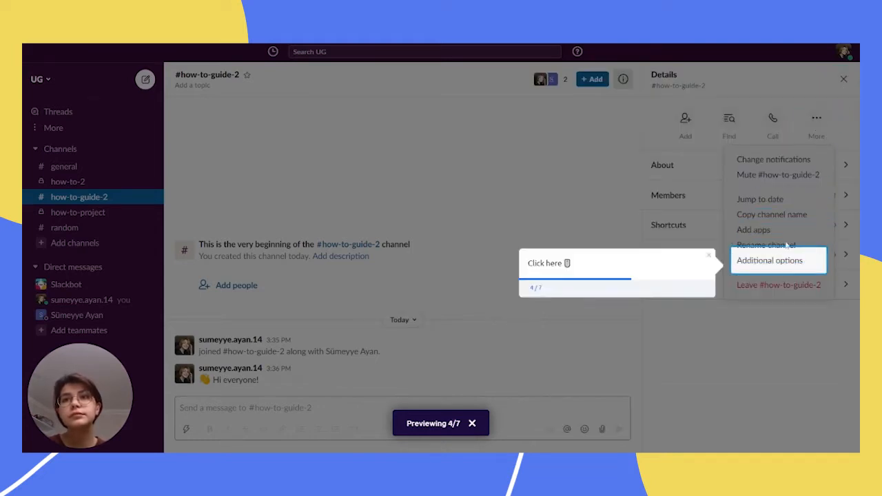
left_click(762, 262)
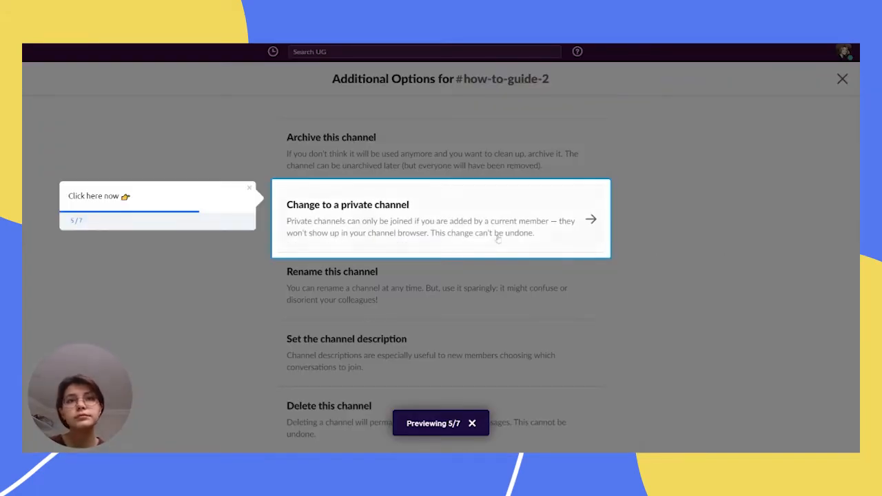
left_click(421, 223)
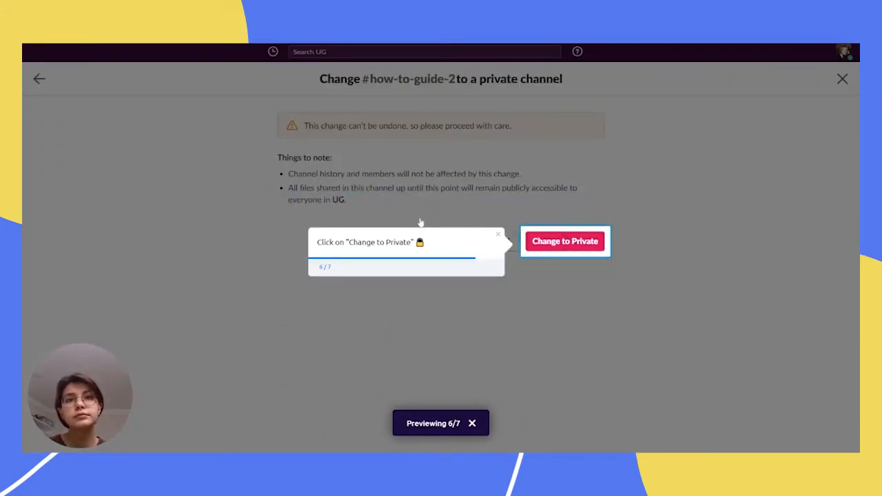
left_click(573, 248)
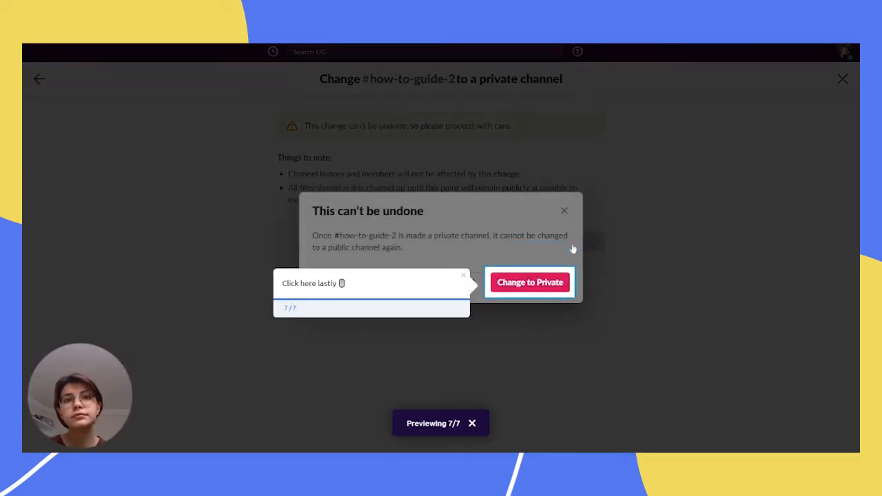
left_click(528, 284)
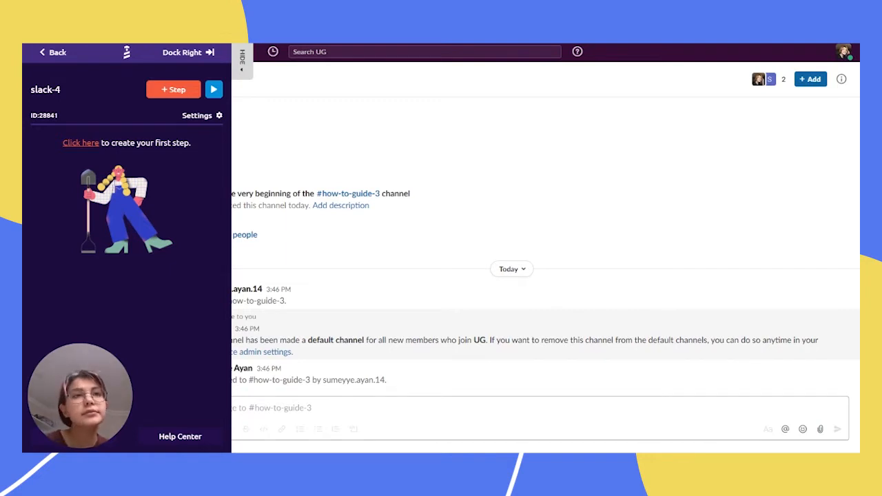
Add a Hero Modal as the first step of slack-4 and replace its body text with "are you confused about making slack channel private?"
left_click(180, 92)
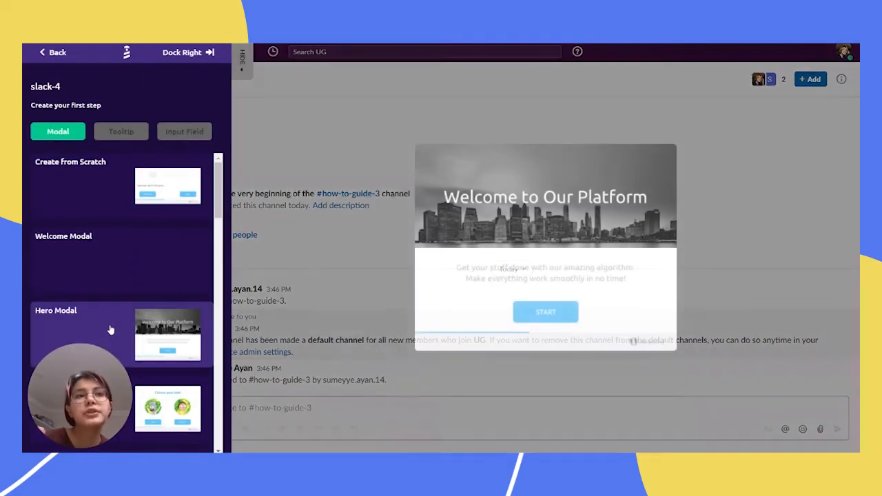
left_click(110, 328)
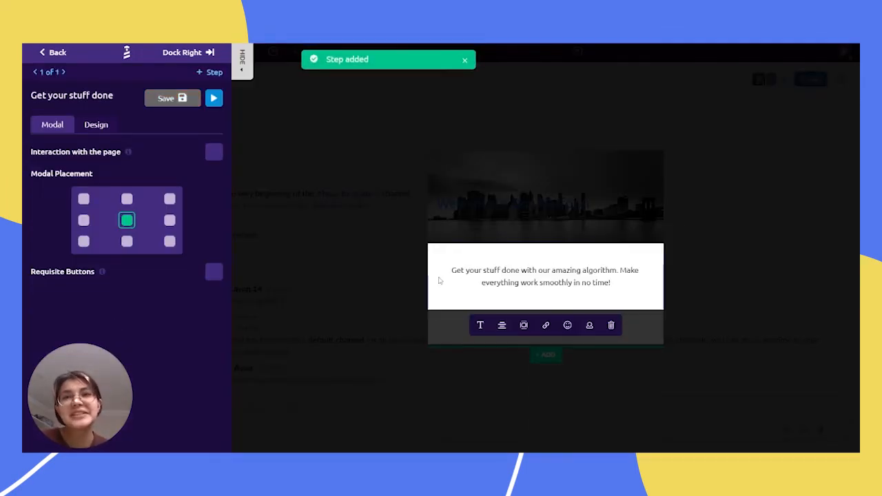
left_click_drag(611, 283, 452, 270)
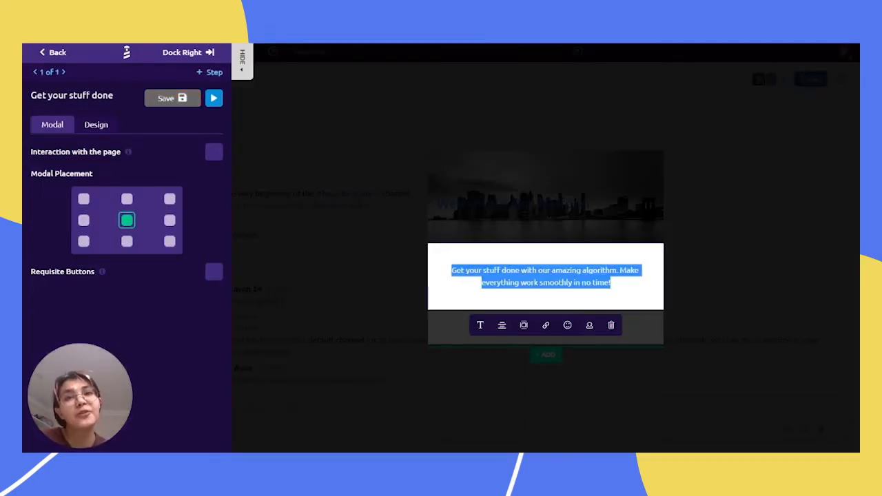
key("BackSpace")
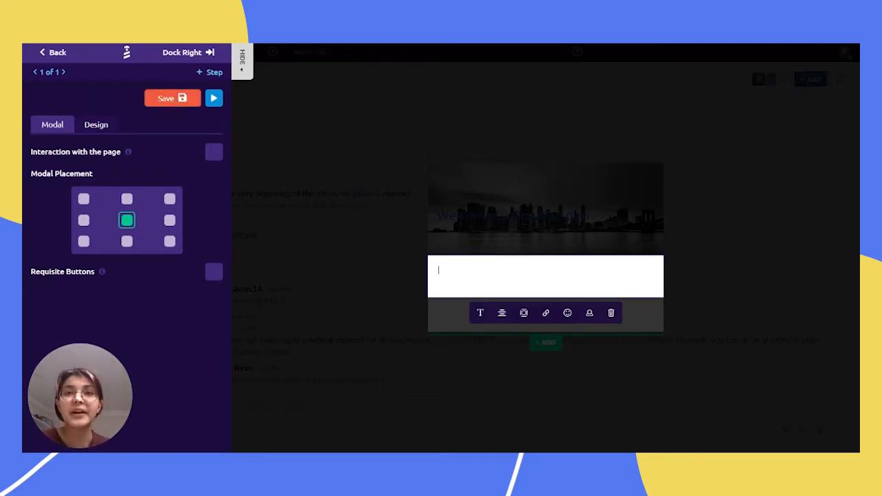
type("ar")
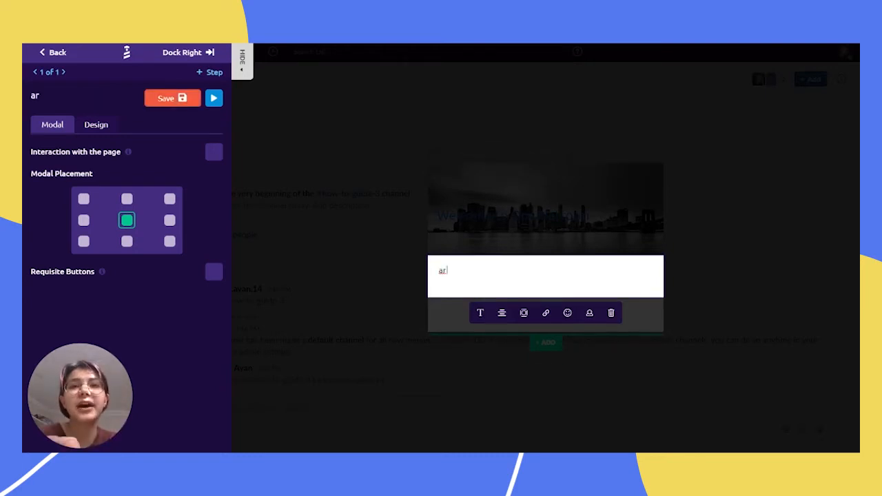
type("e you")
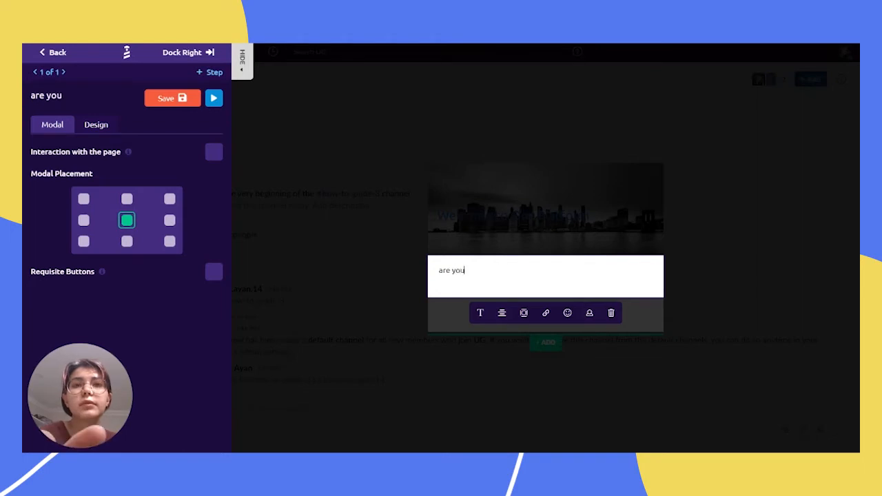
type(" confused")
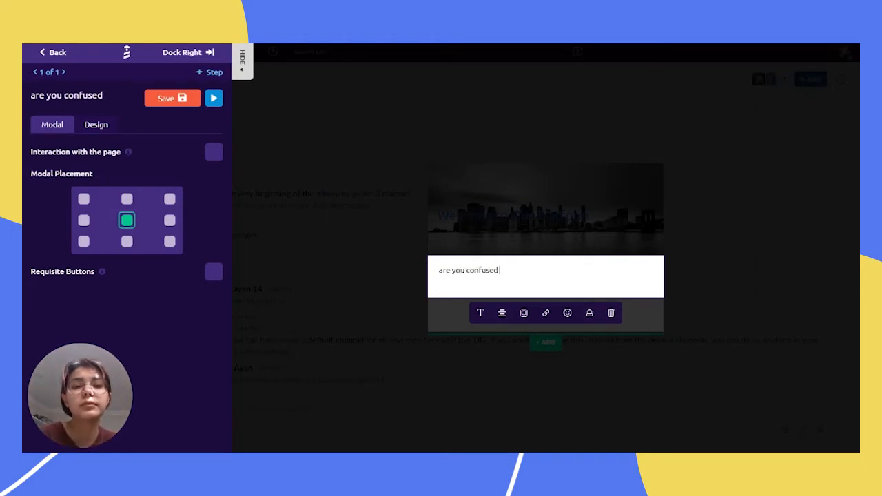
type(" about making")
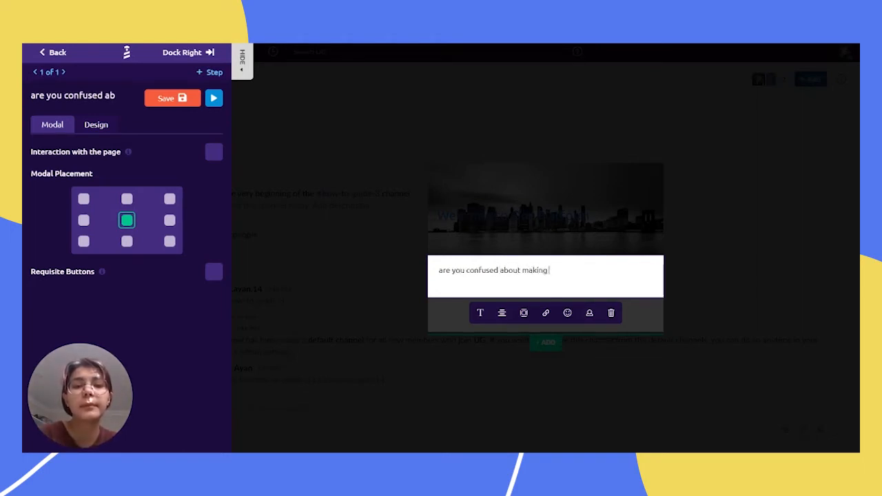
type(" slac")
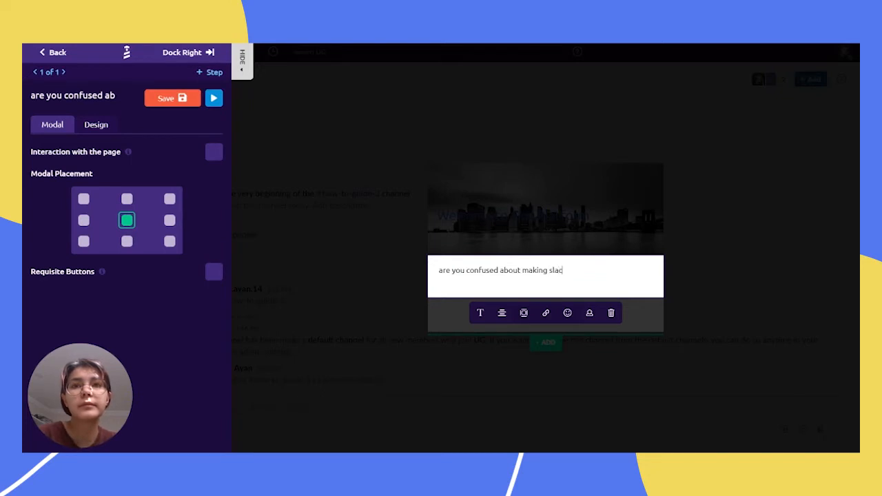
type("k chann")
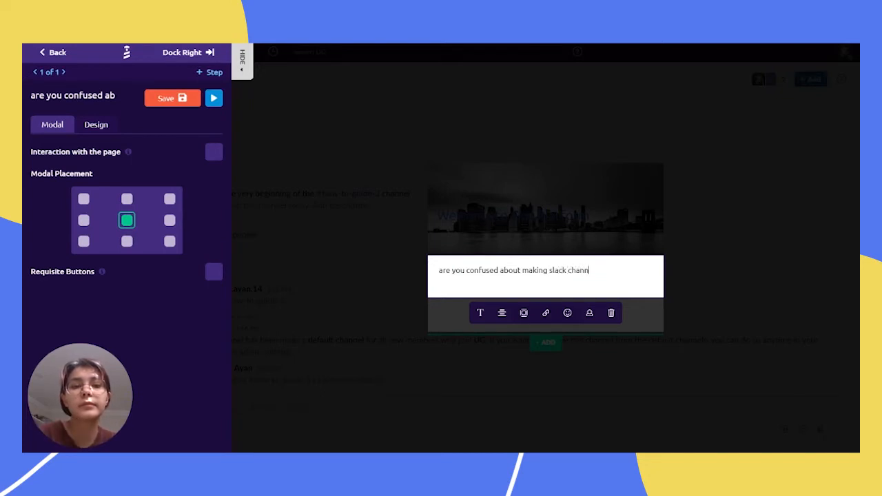
type("el private?")
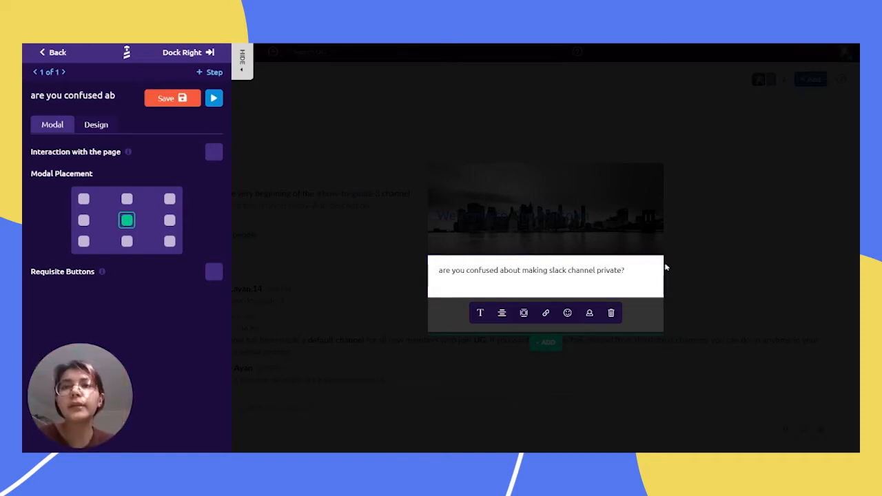
left_click(690, 275)
Remove the title from the modal's hero image and replace the skyline picture with the GIF of a confused man
left_click(613, 231)
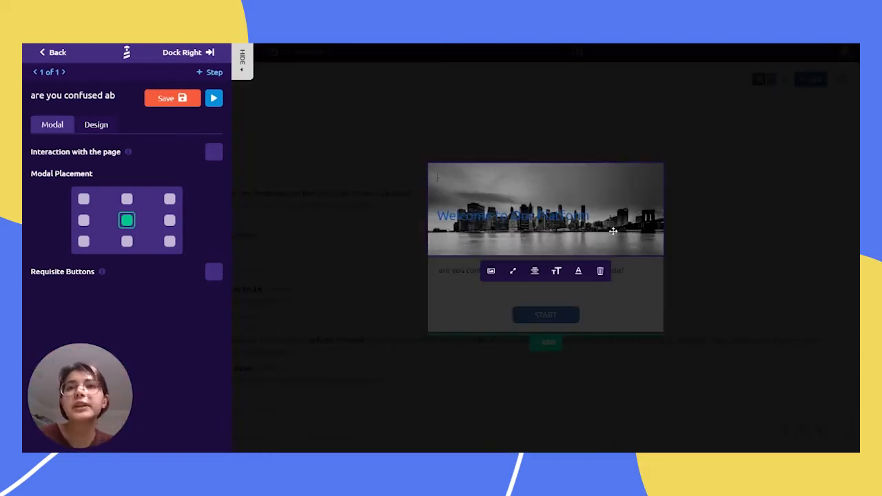
key("ctrl+a")
key("BackSpace")
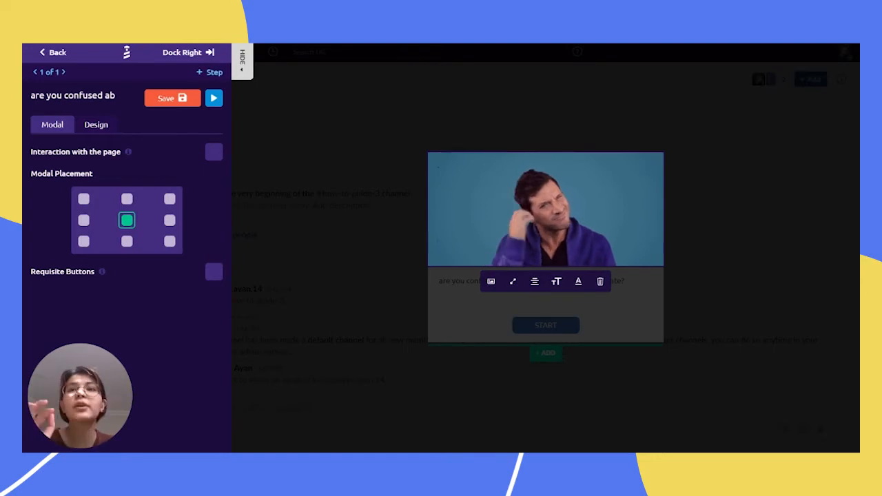
left_click(652, 281)
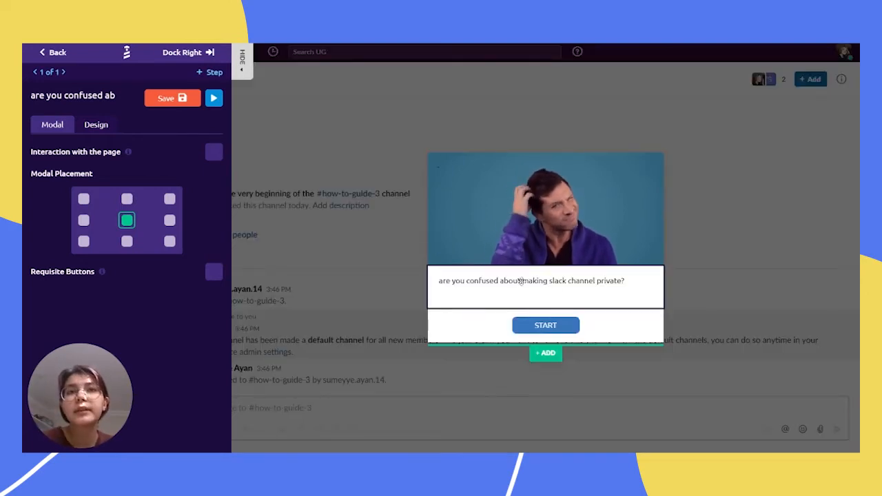
Center-align the modal's body text
left_click(521, 281)
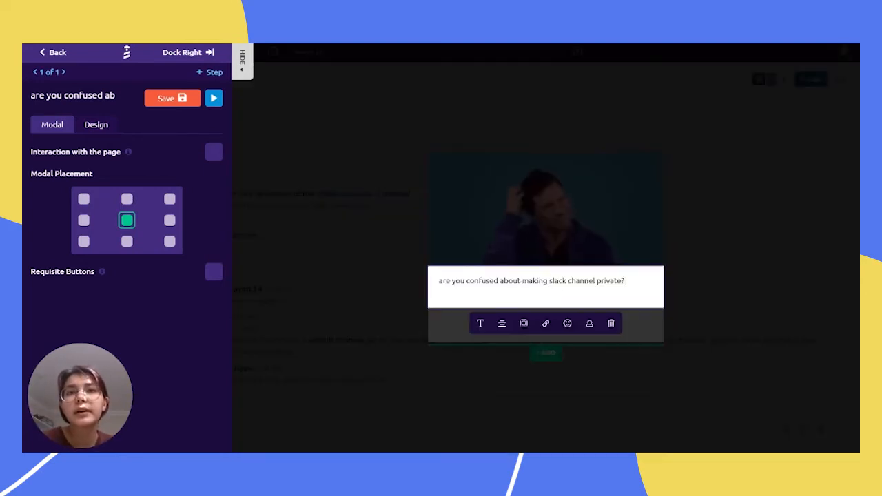
left_click(502, 323)
left_click(556, 324)
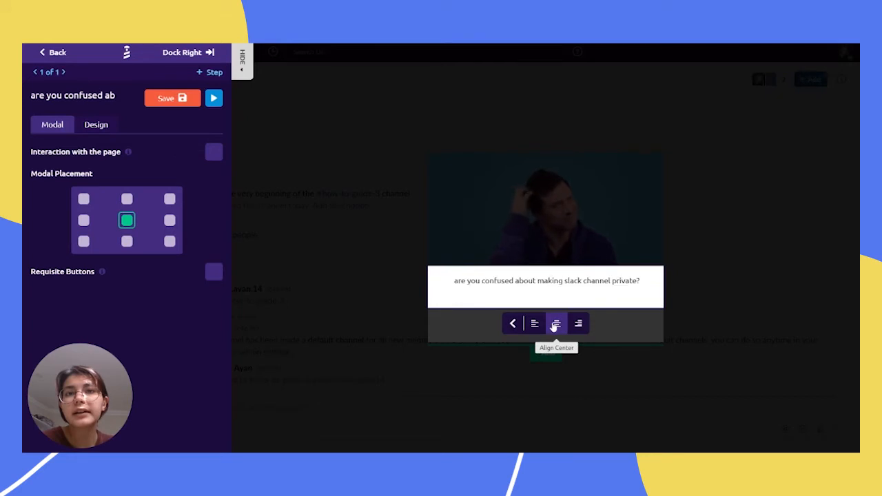
left_click(626, 330)
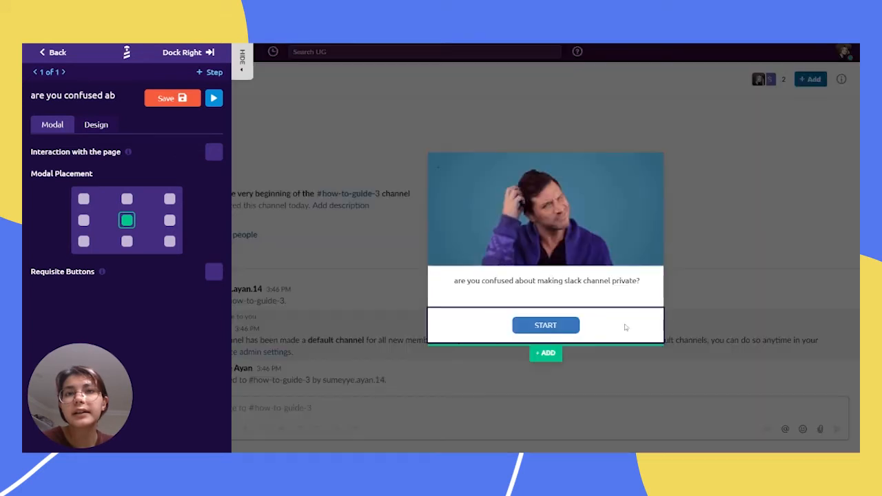
Change the modal's button label to "Follow me!" and save the guide step
left_click(562, 327)
key("BackSpace")
key("BackSpace")
key("BackSpace")
key("BackSpace")
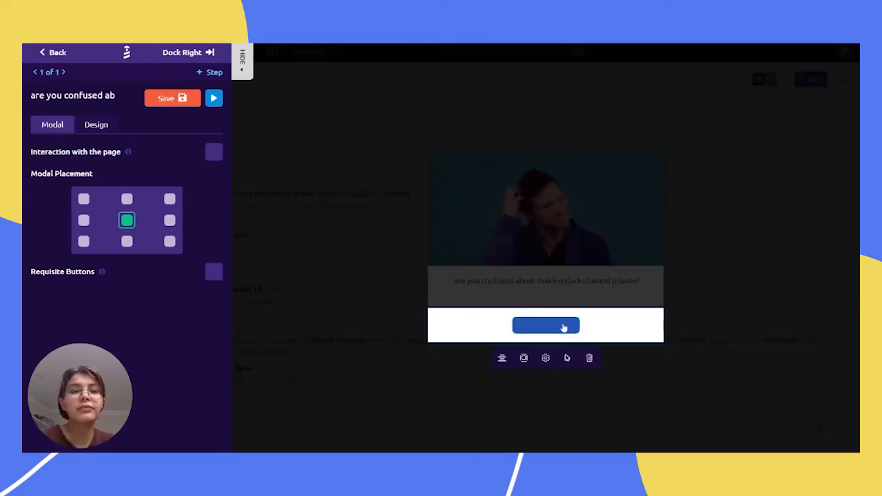
type("Fp")
key("BackSpace")
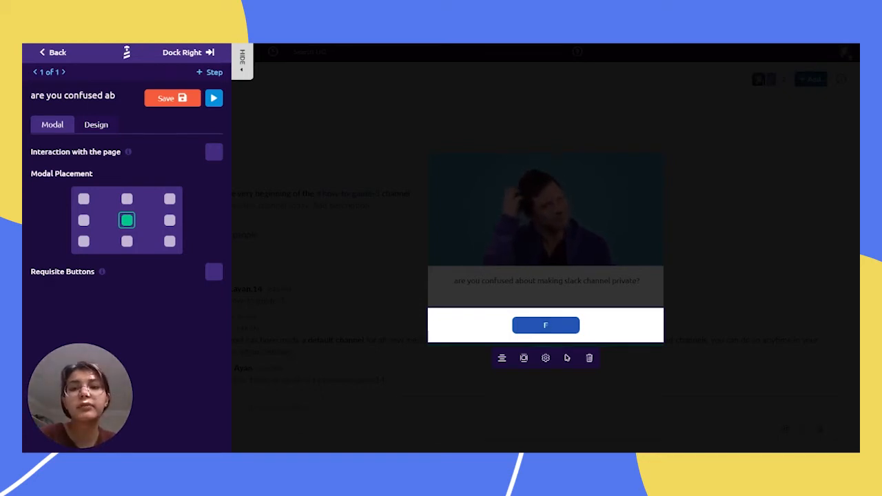
type("ollow me")
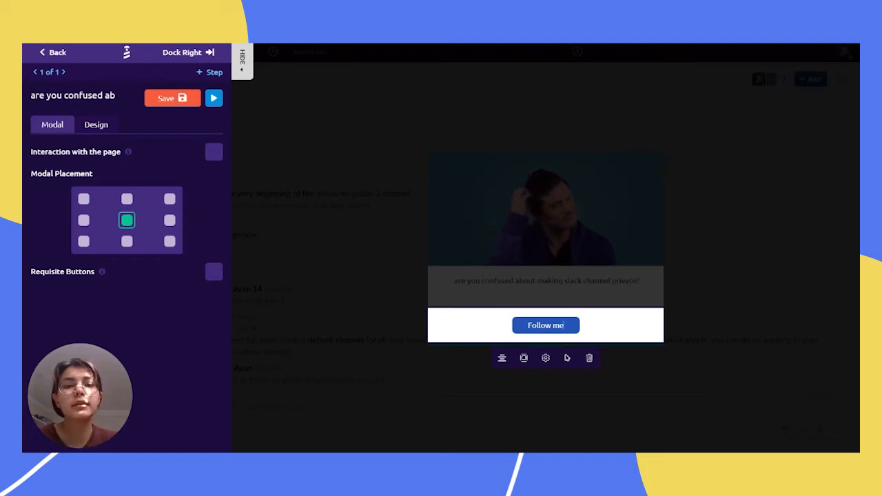
type("!")
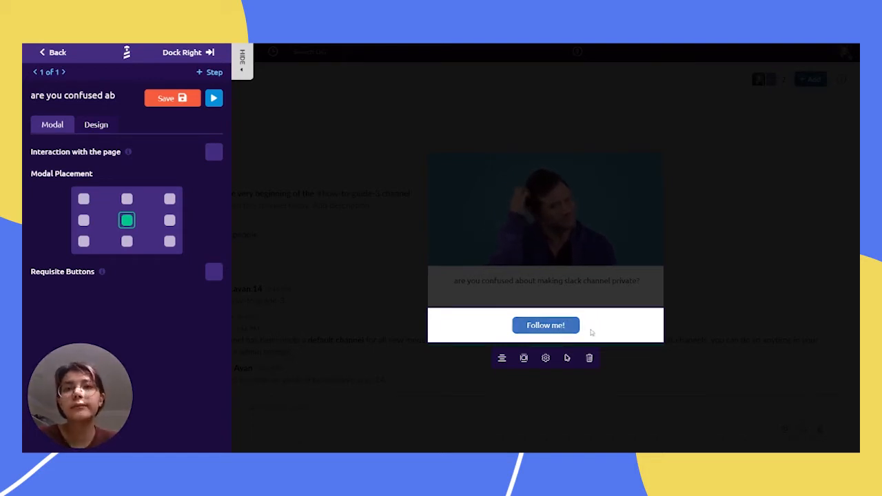
left_click(736, 313)
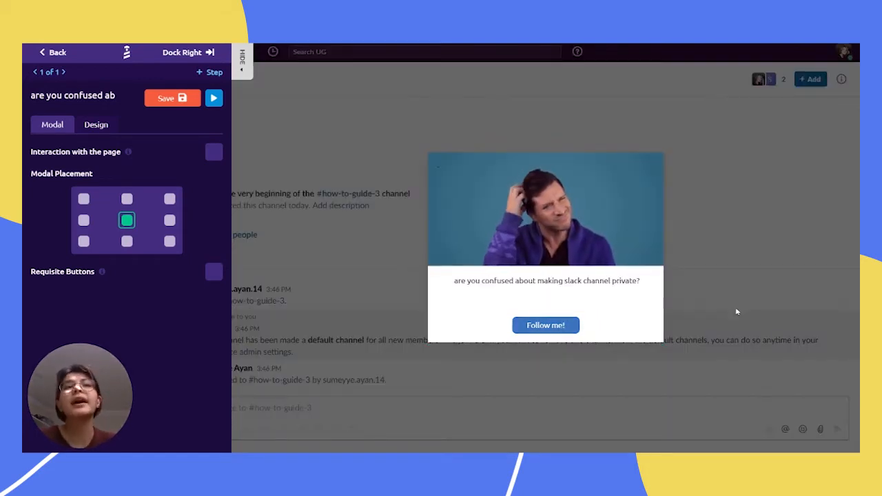
left_click(176, 99)
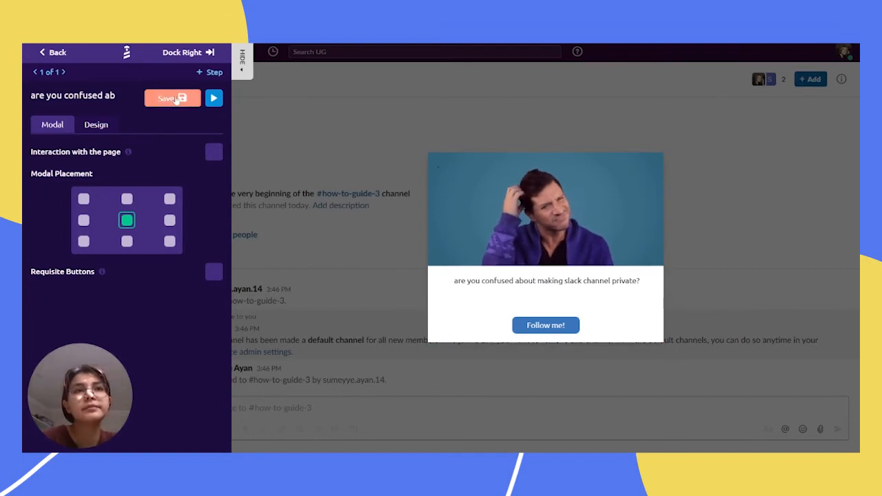
Add a Click Element tooltip as the second guide step, attached to the channel details icon of #how-to-guide-3
left_click(207, 73)
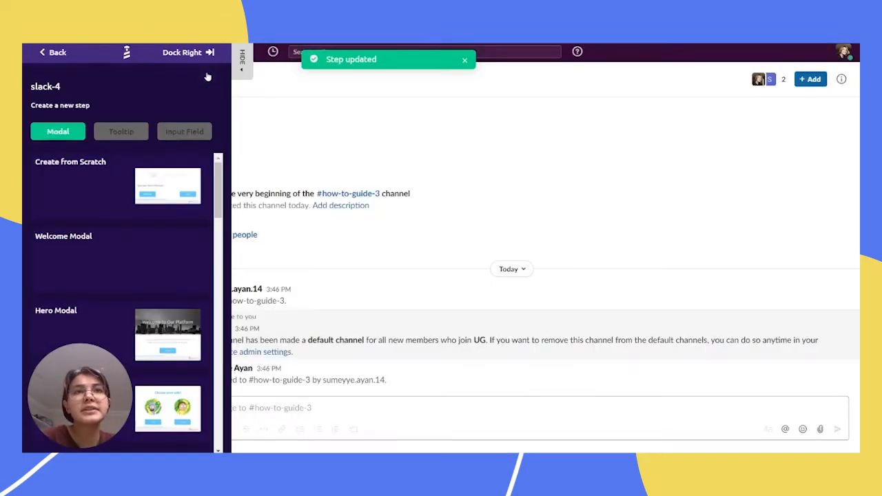
left_click(124, 133)
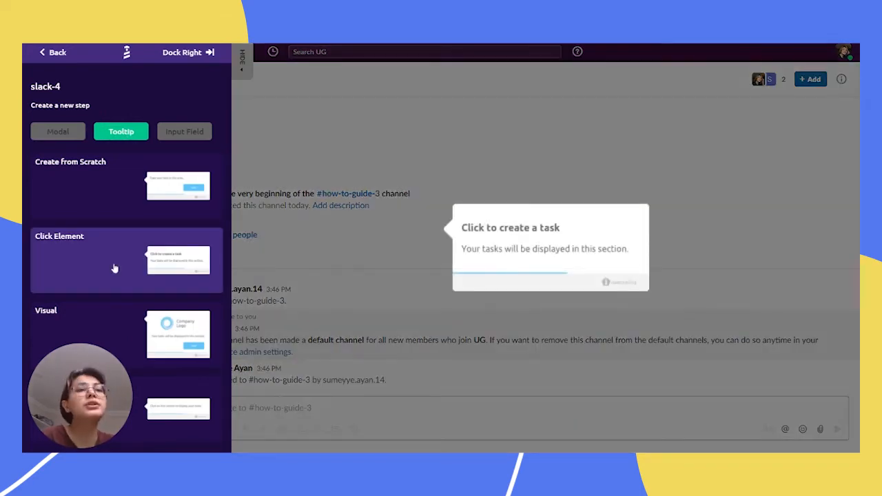
left_click(115, 268)
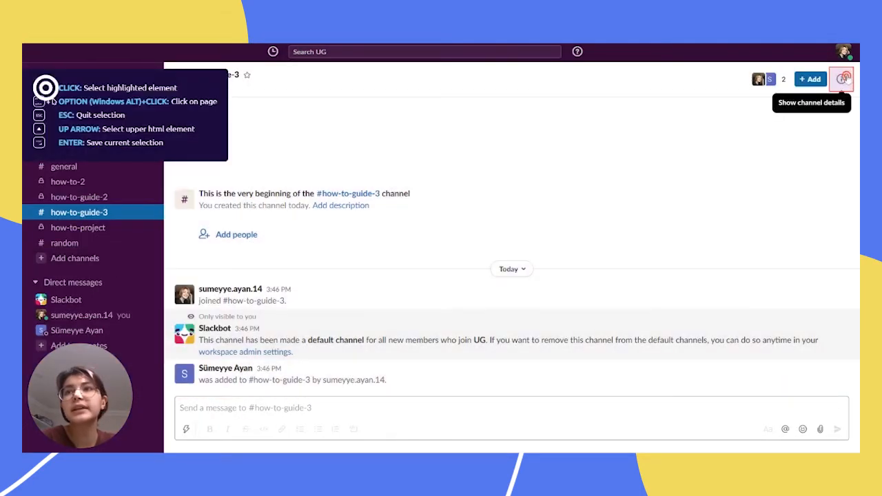
left_click(842, 78)
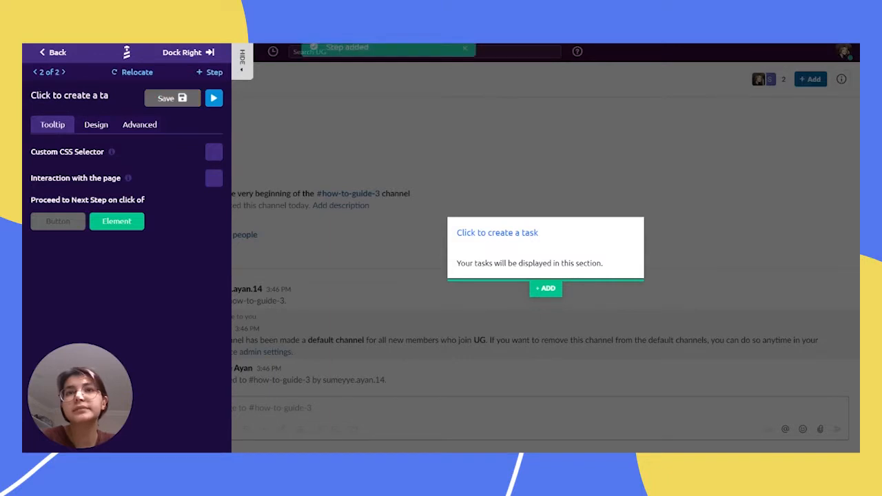
Delete the second guide step's tooltip title, replace its body text with "click here", and save the step
left_click(543, 230)
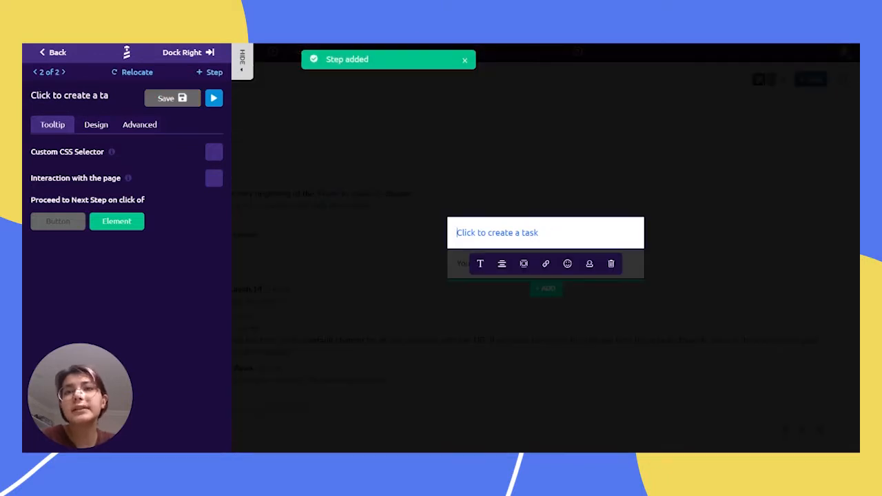
left_click(611, 263)
left_click(567, 266)
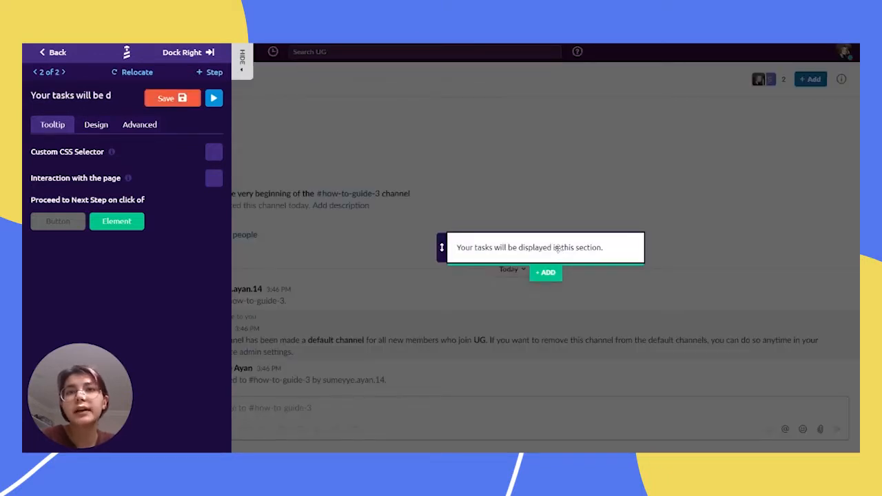
triple_click(557, 248)
key("BackSpace")
type("click")
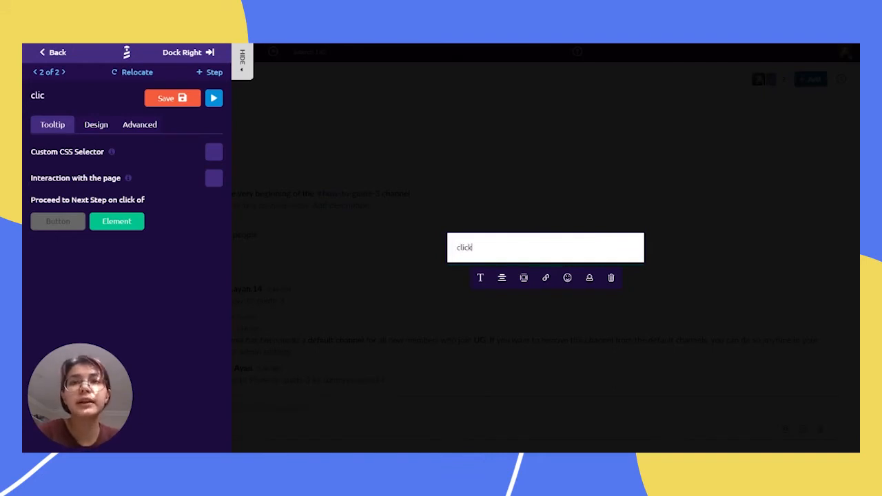
type(" here")
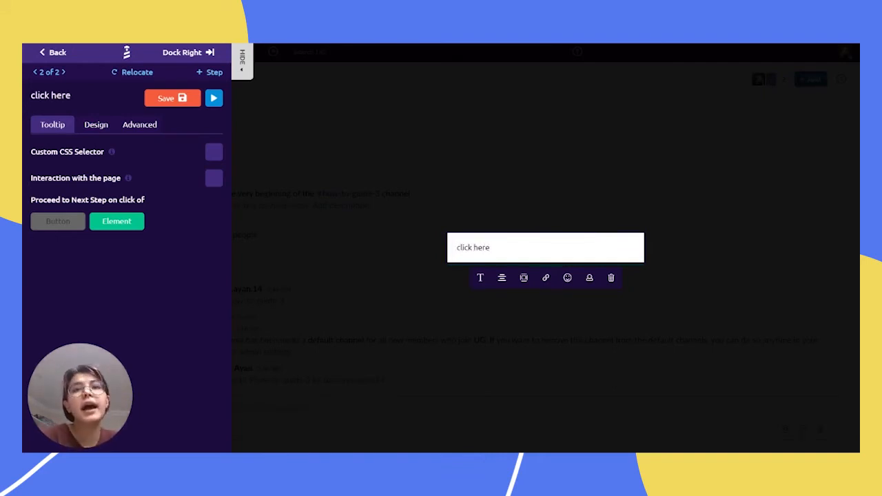
left_click(161, 102)
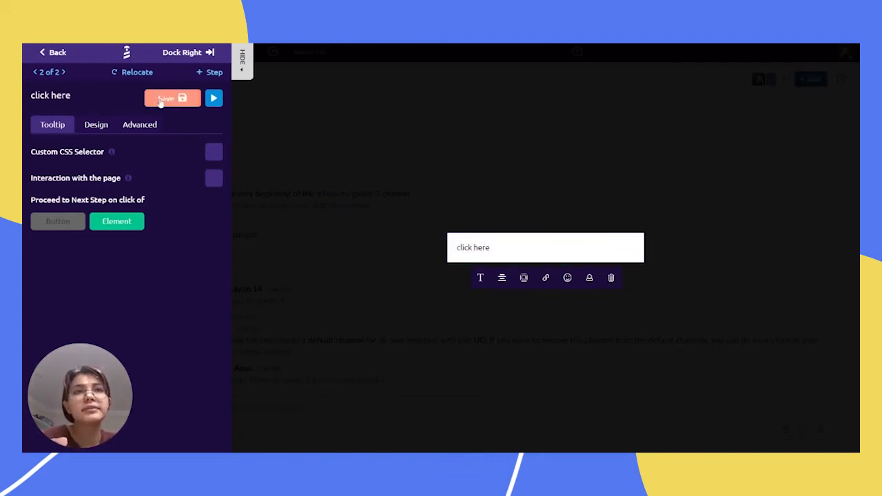
Add a Click Element tooltip as the third guide step, attached to the More options icon in the channel's details
left_click(210, 73)
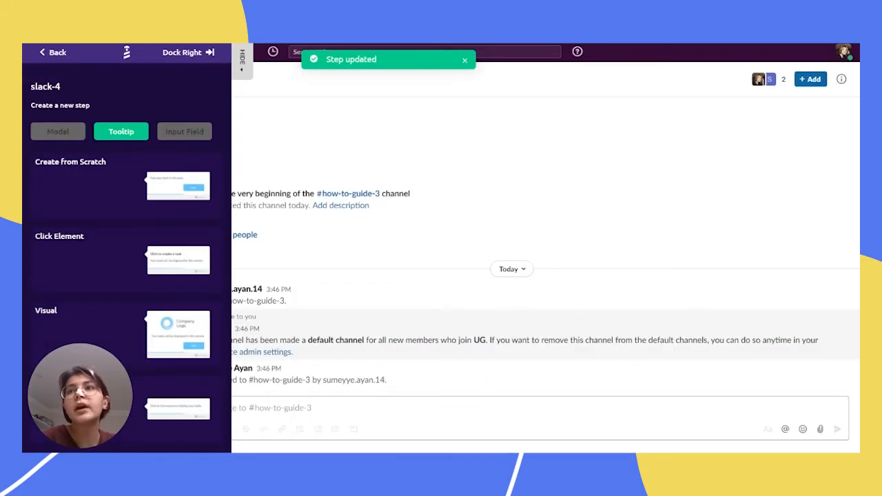
left_click(842, 79)
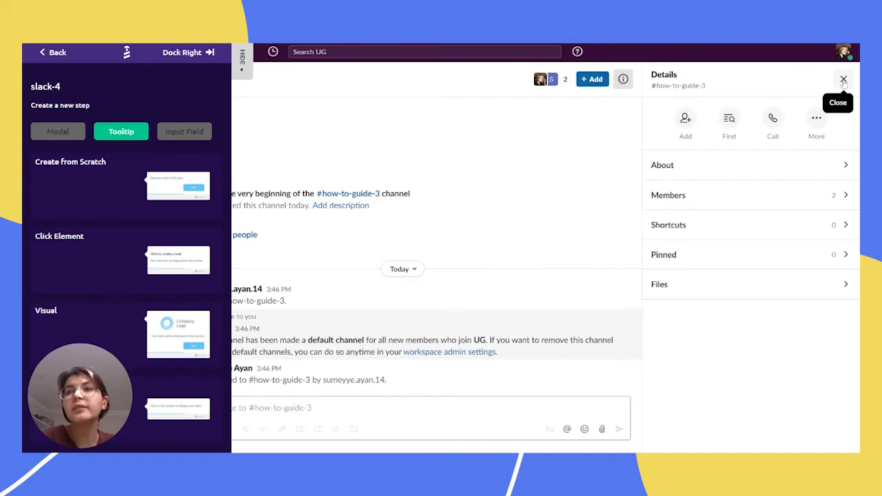
mouse_move(161, 247)
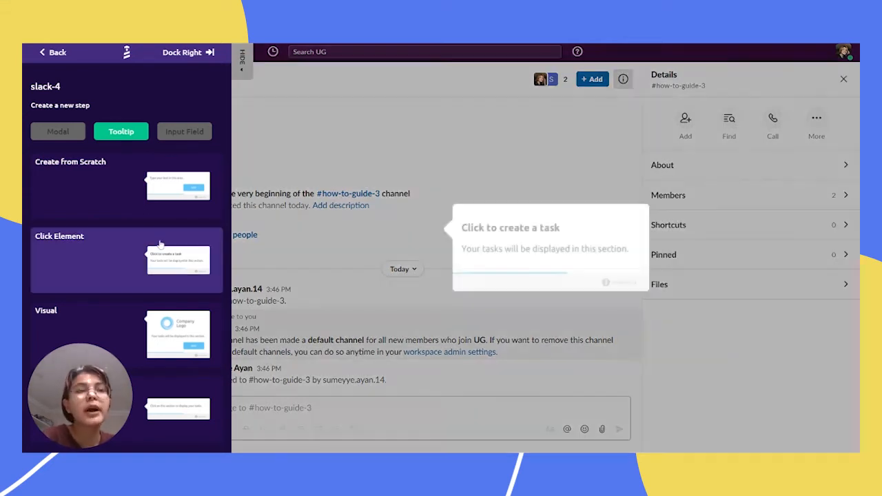
left_click(97, 257)
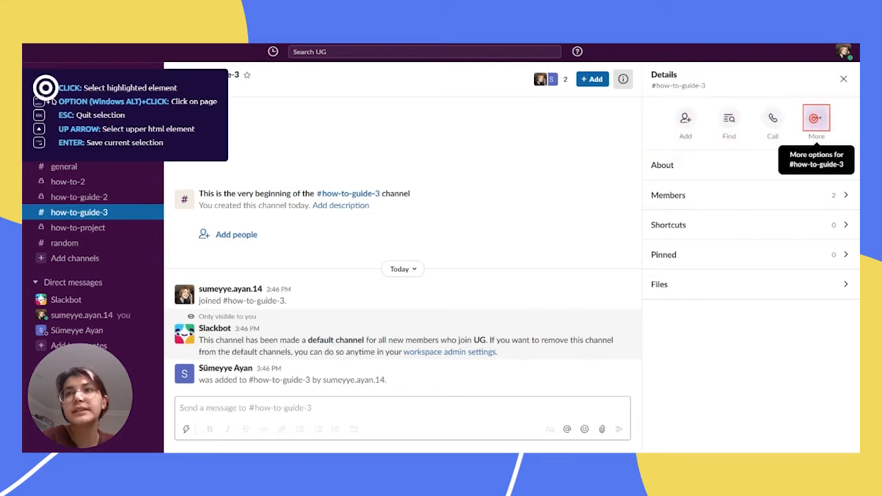
left_click(812, 118)
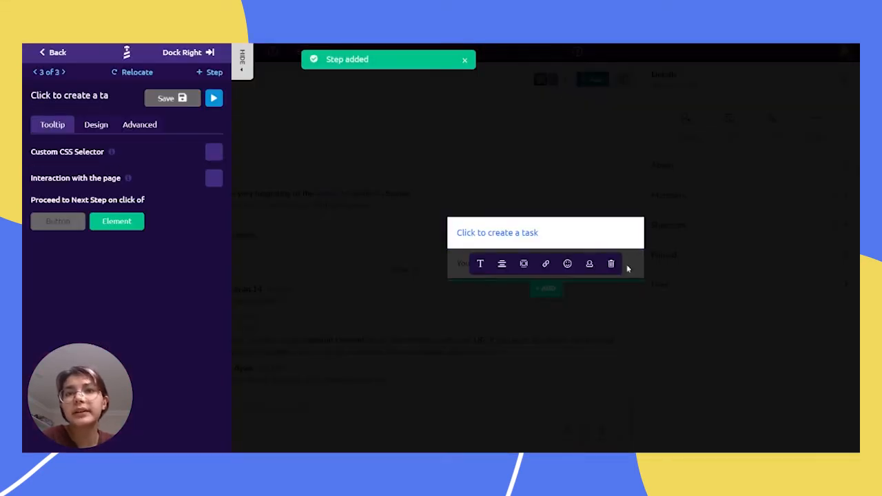
Delete the third guide step's tooltip title, replace its body text with "click on more", and save the step
left_click(612, 263)
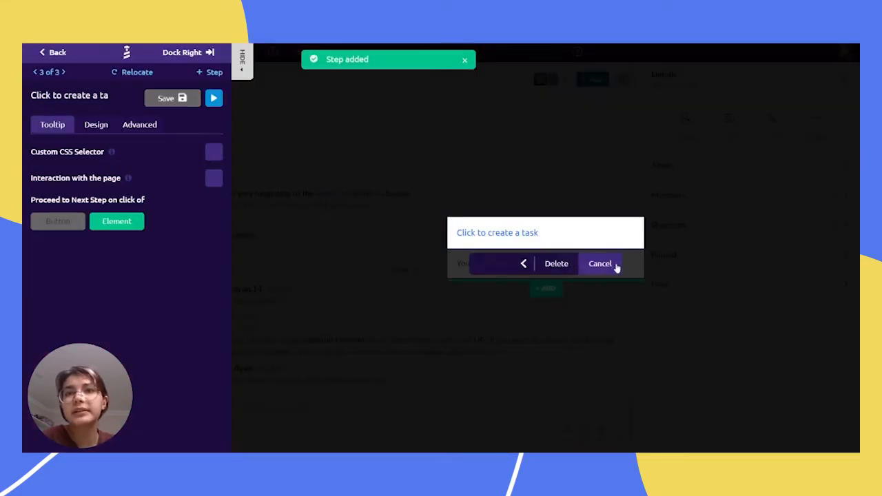
left_click(556, 263)
triple_click(534, 248)
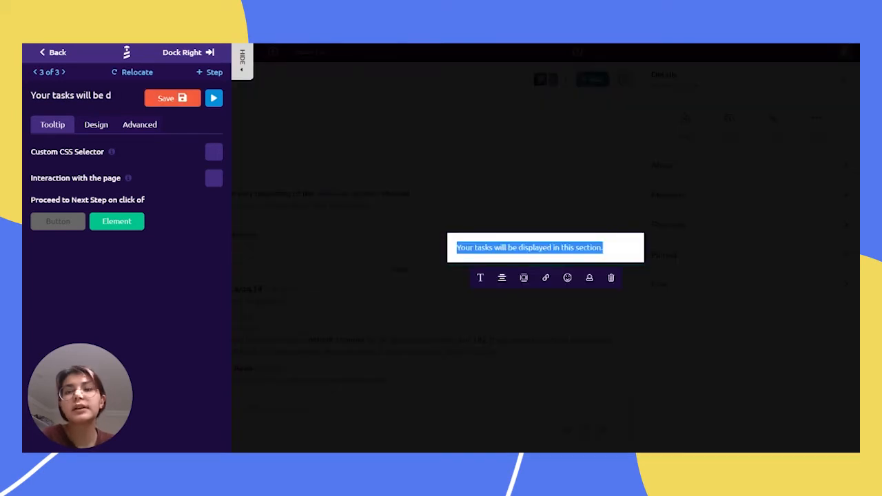
key("BackSpace")
type("click on")
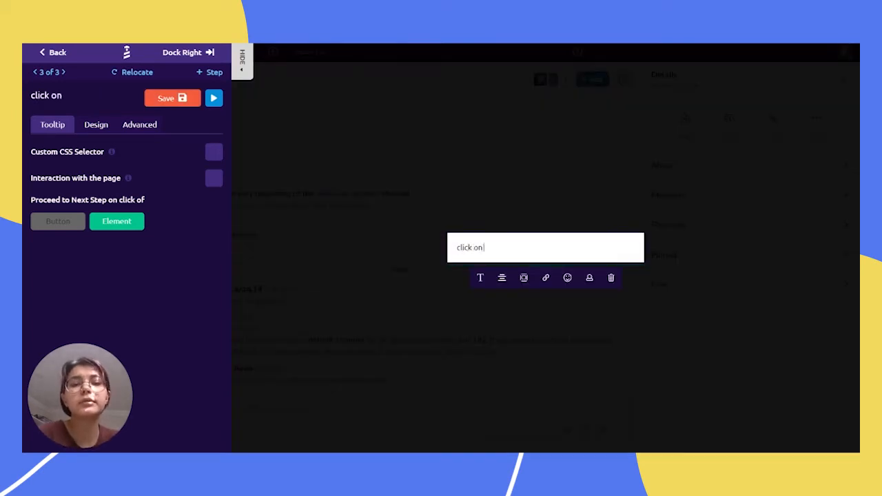
type(" more")
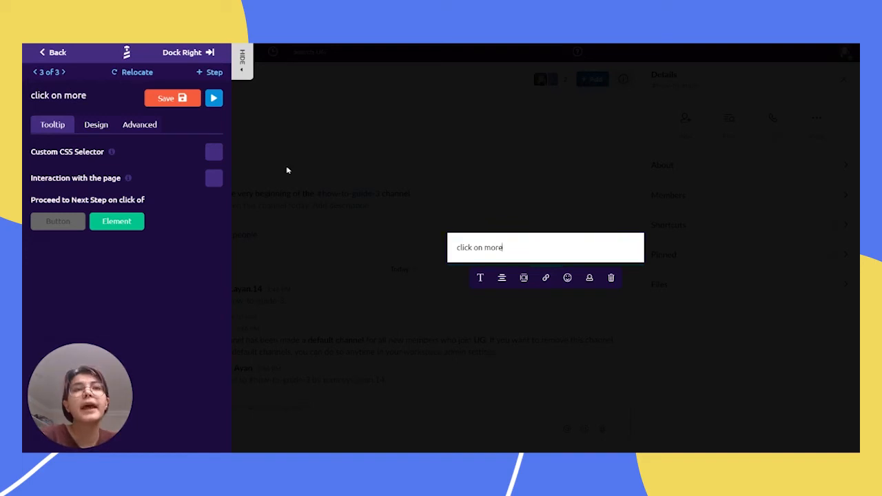
left_click(164, 100)
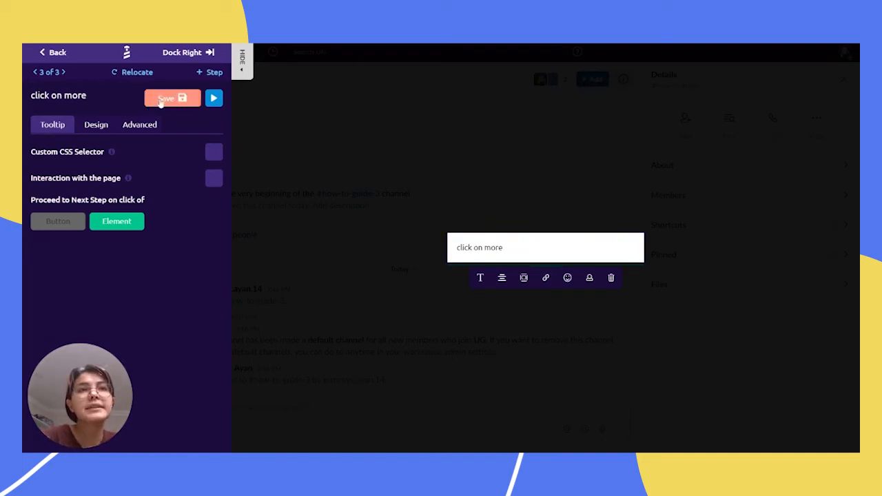
Add a Click Element tooltip as the fourth guide step, attached to Additional options among the channel's More options
left_click(210, 72)
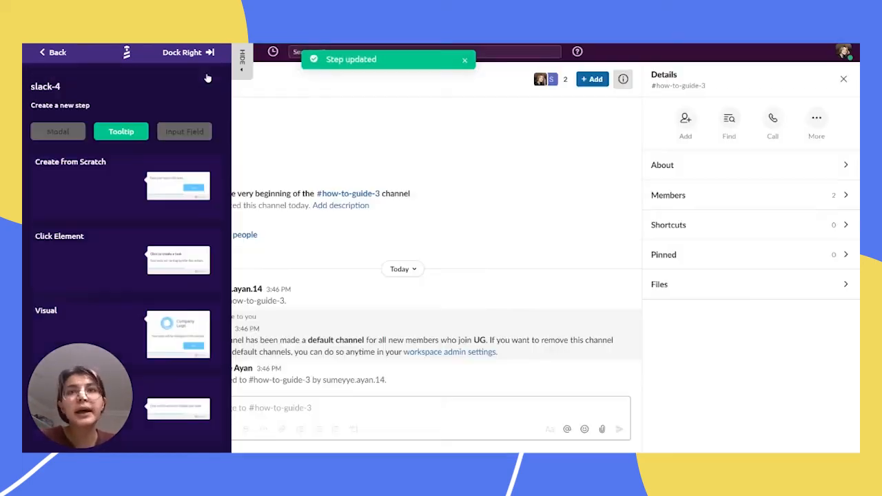
left_click(816, 120)
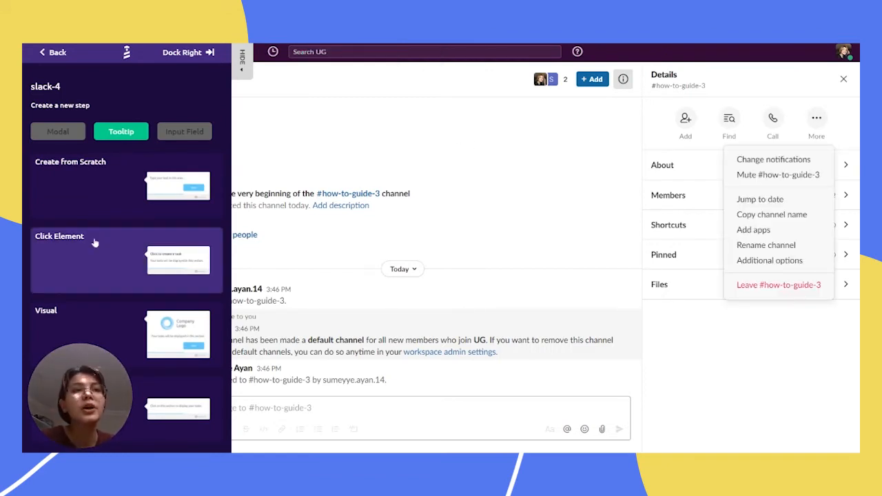
left_click(66, 248)
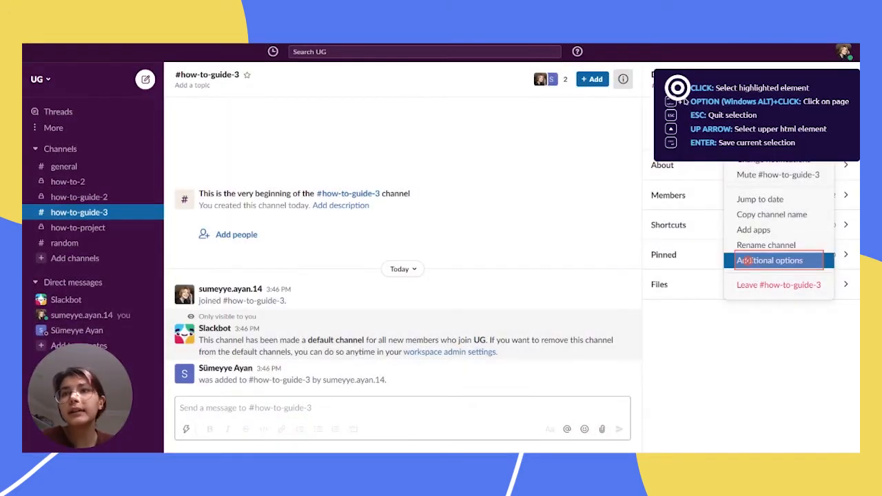
left_click(746, 261)
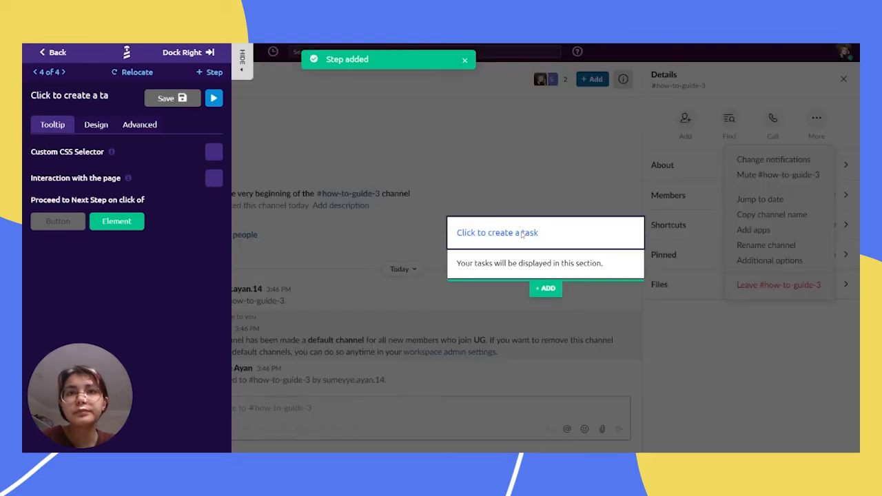
Delete the fourth guide step's tooltip title, replace its body text with "click here", and save the step
left_click(522, 233)
left_click(612, 264)
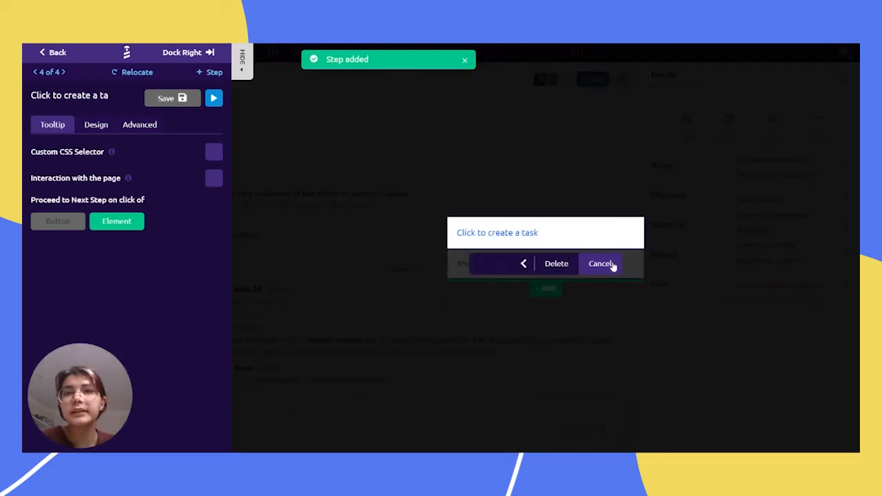
left_click(557, 264)
left_click(554, 246)
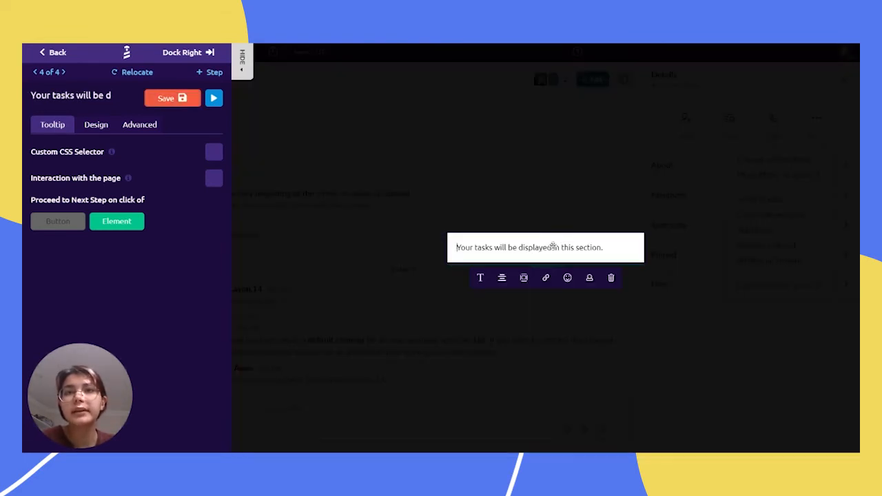
triple_click(556, 248)
key("BackSpace")
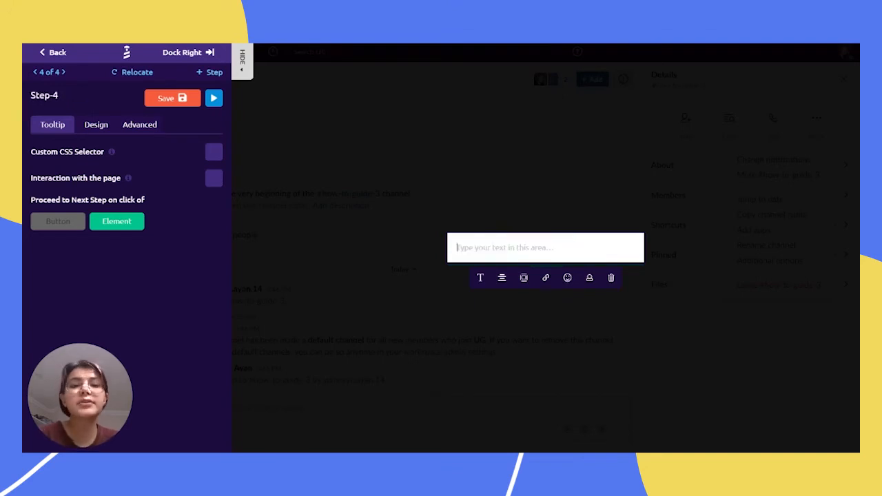
type("click here")
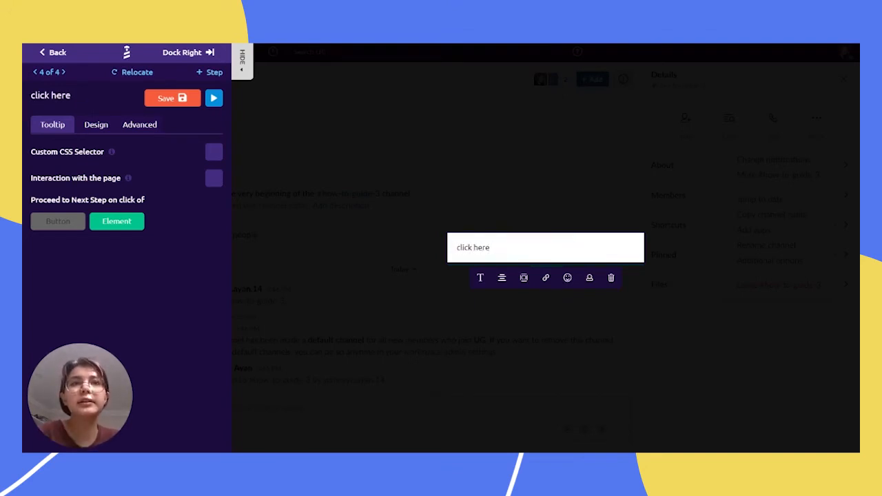
left_click(169, 100)
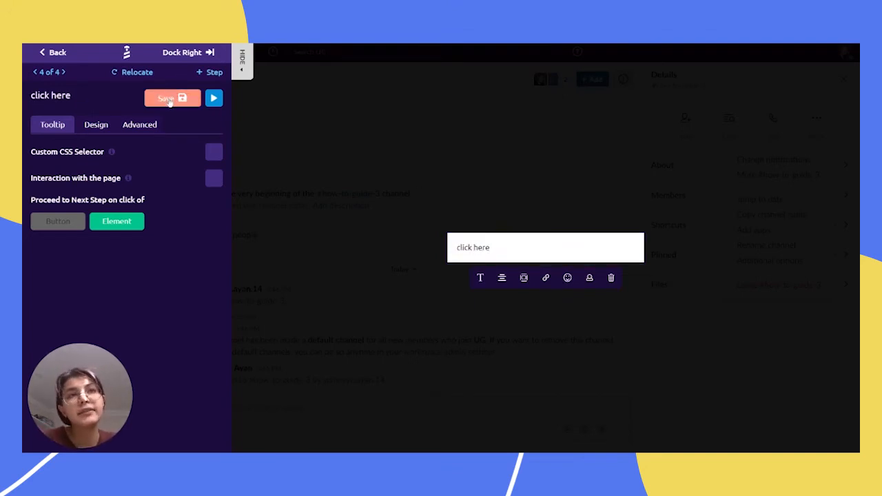
Add a Click Element tooltip as the fifth guide step, attached to "Change to a private channel" on the channel's Additional Options page
left_click(210, 73)
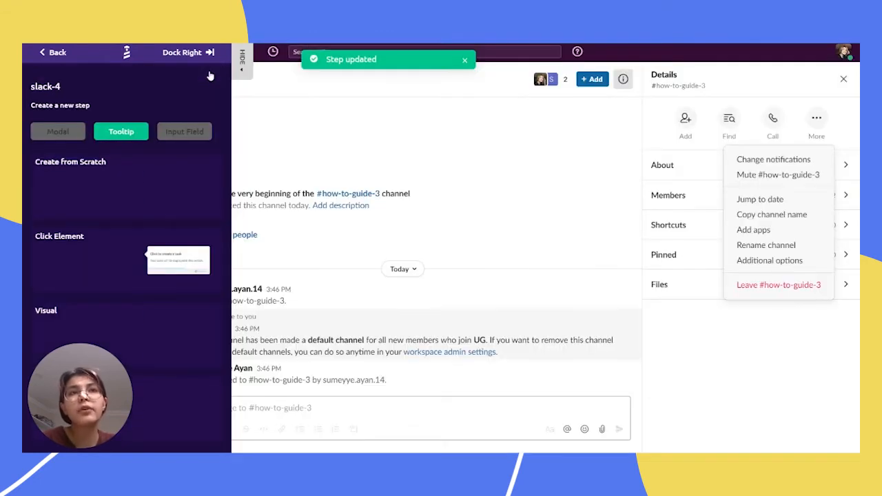
left_click(769, 262)
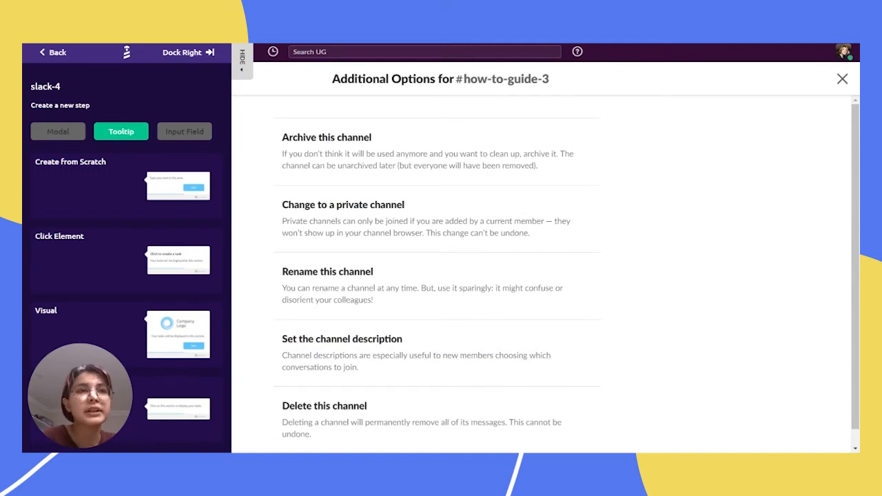
left_click(92, 260)
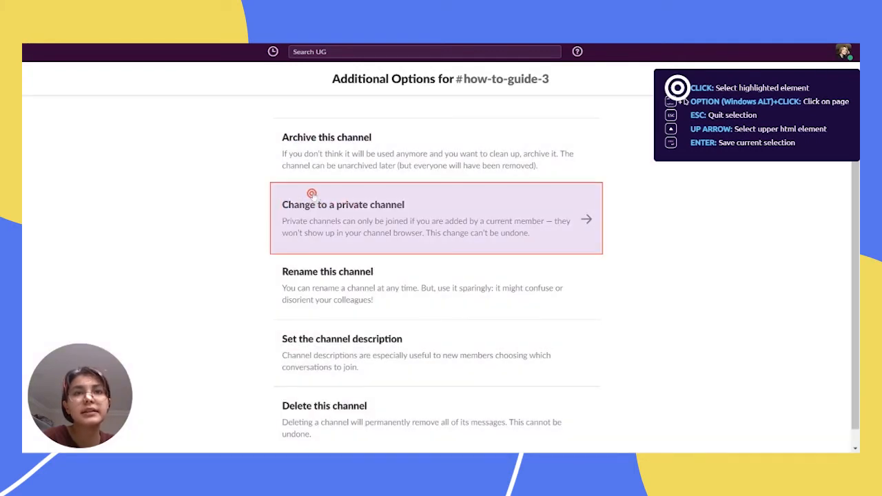
left_click(314, 198)
Delete the fifth guide step's tooltip title, replace its body text with "click here now", and save the step
left_click(577, 236)
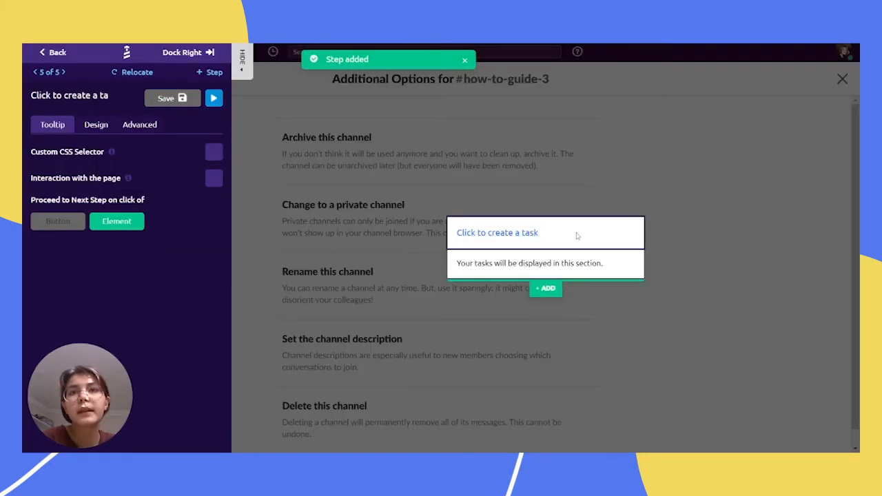
left_click(611, 264)
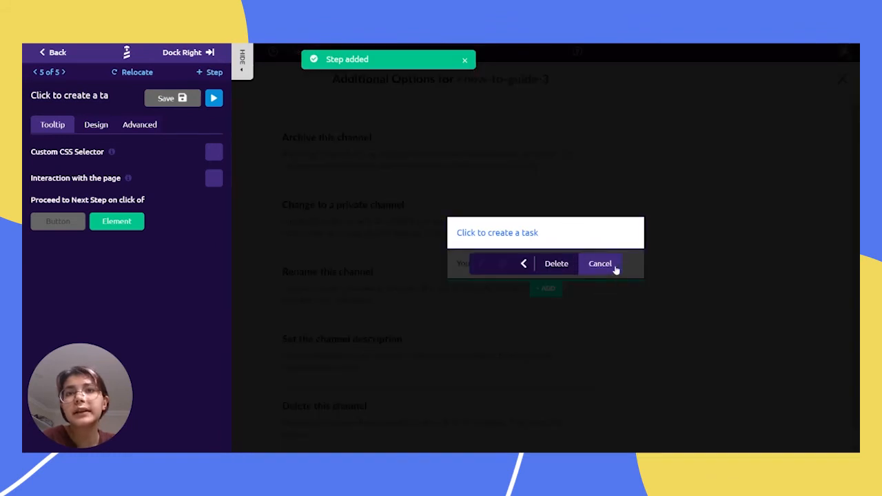
left_click(556, 263)
left_click(557, 248)
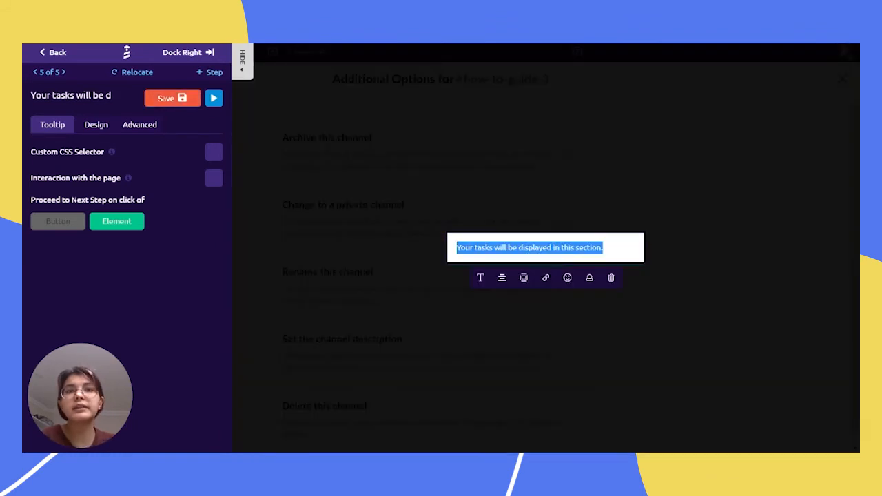
key("BackSpace")
type("click her")
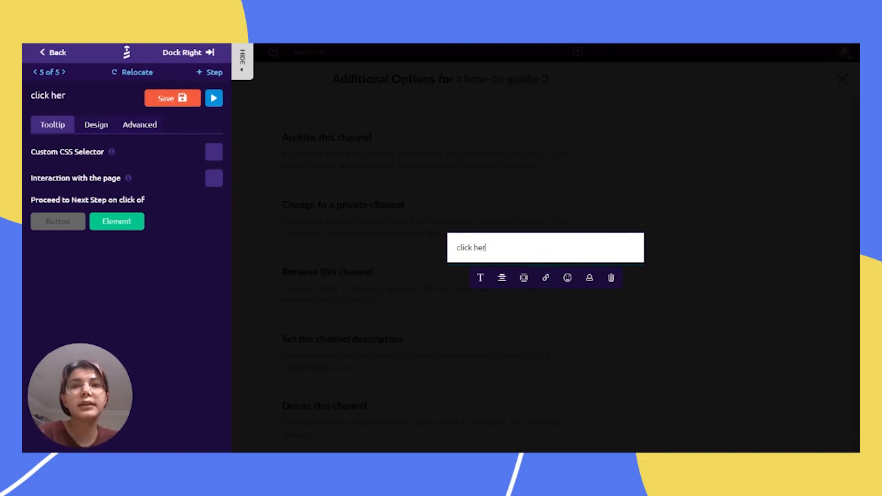
type("e now")
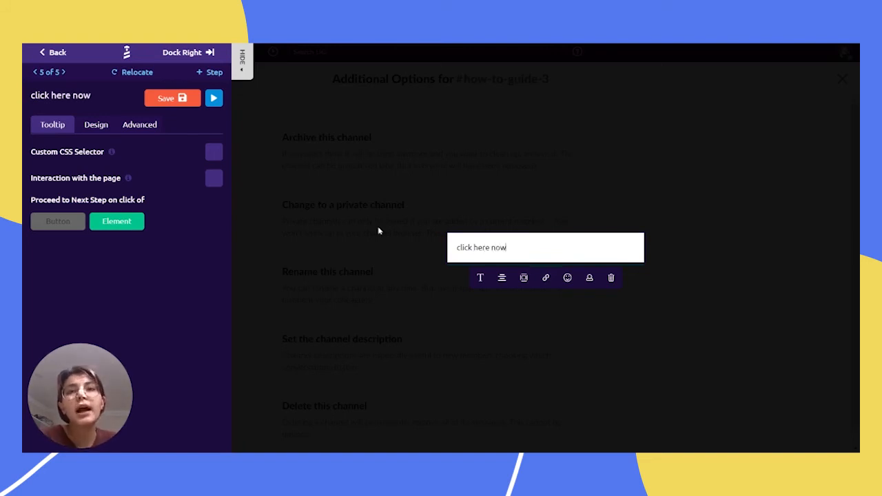
left_click(176, 100)
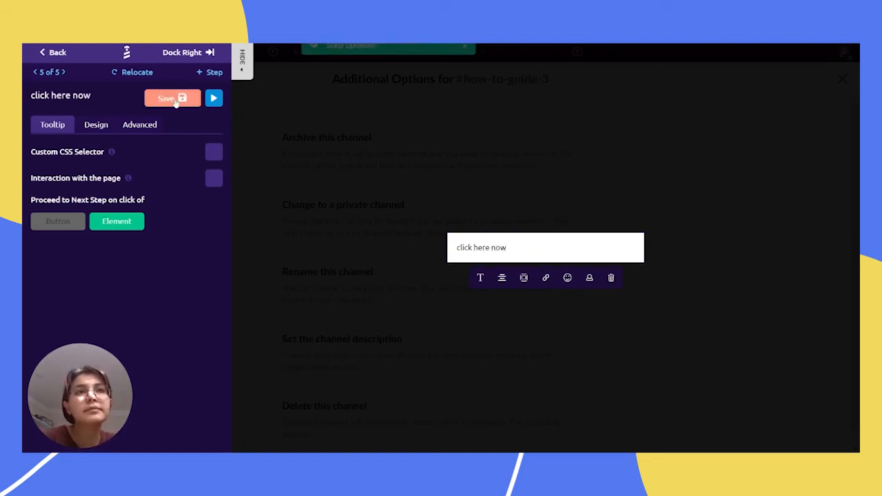
Add a Click Element tooltip as the sixth guide step, attached to Change to Private on the channel's private-channel conversion page
left_click(210, 73)
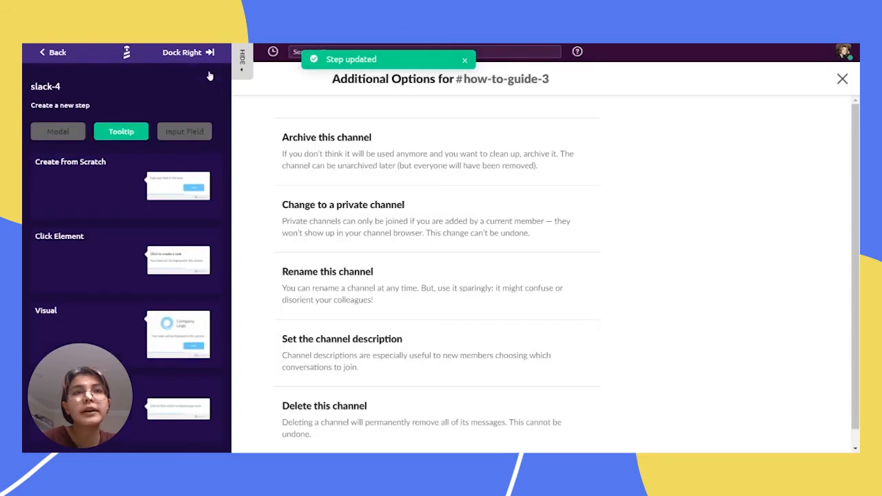
left_click(378, 222)
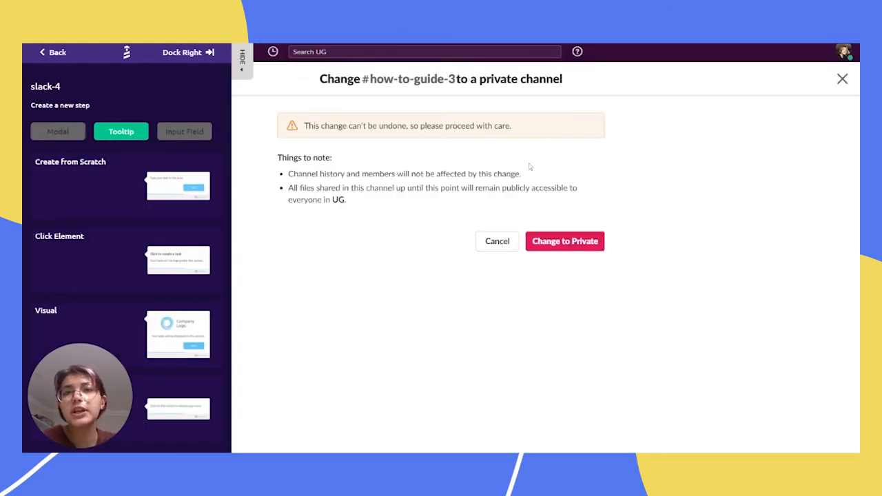
left_click(114, 257)
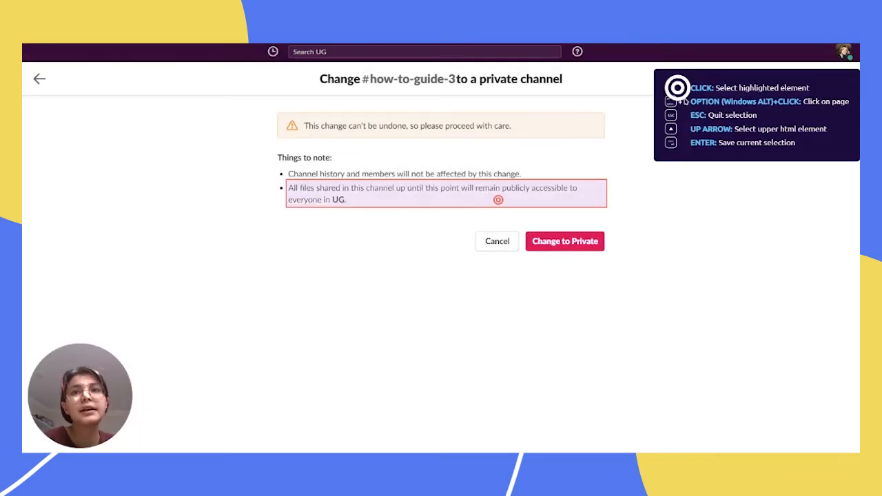
left_click(585, 239)
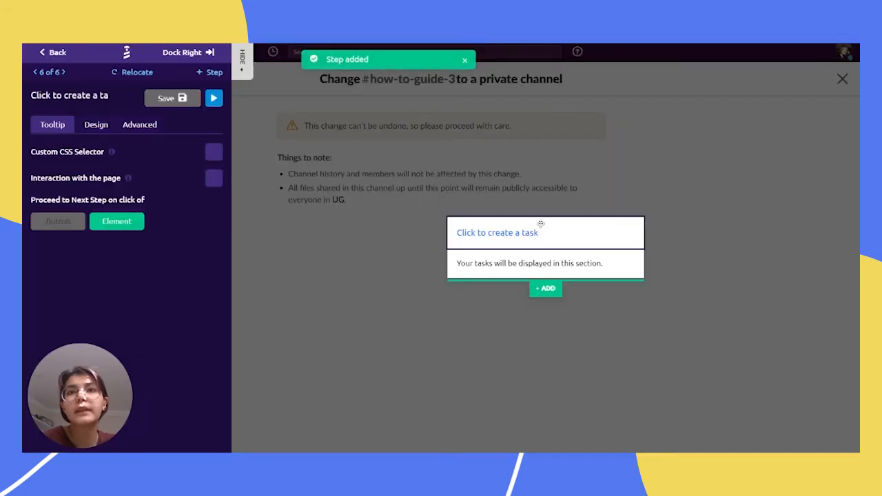
Delete the sixth guide step's tooltip title, replace its body text with "click here", and save the step
left_click(541, 224)
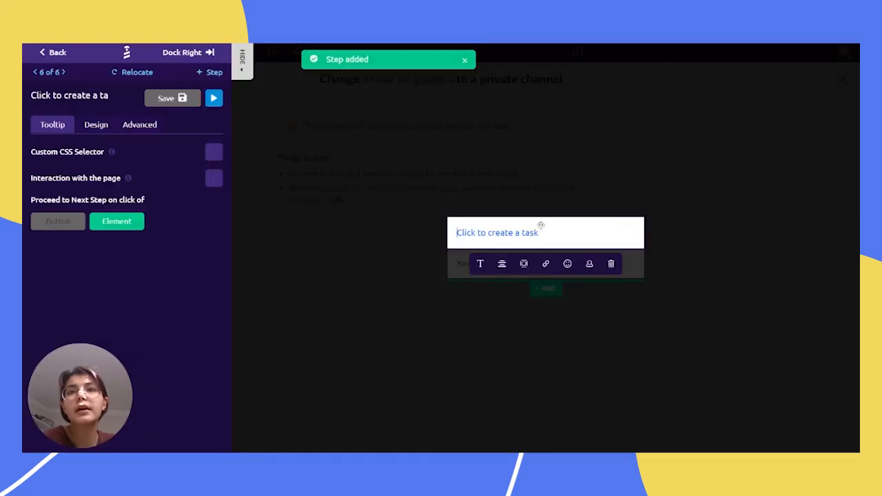
left_click(612, 263)
left_click(561, 263)
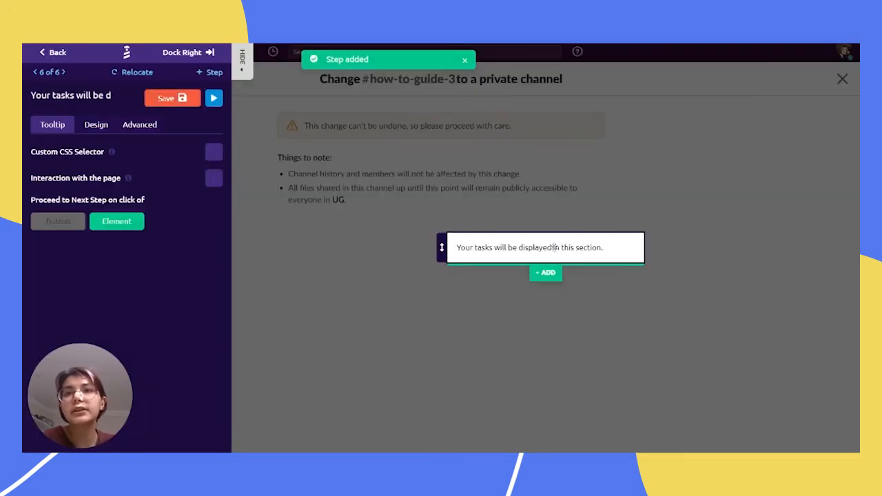
left_click(558, 246)
key("BackSpace")
type("click")
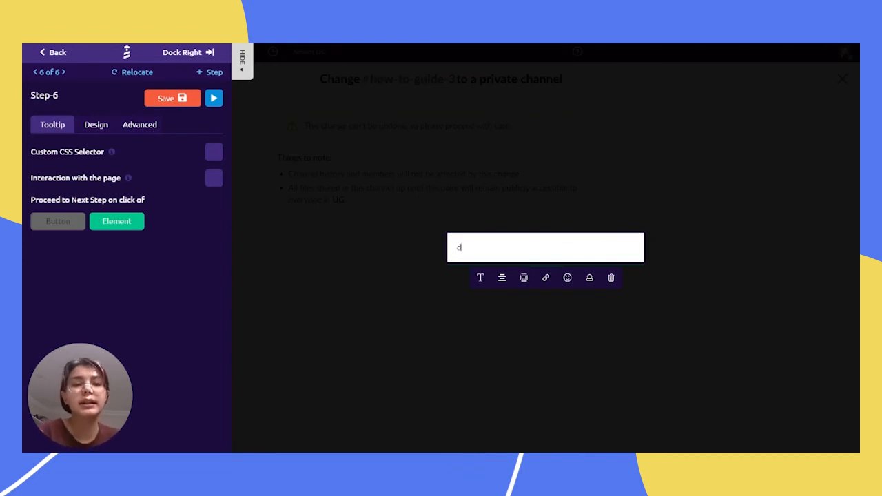
type(" here")
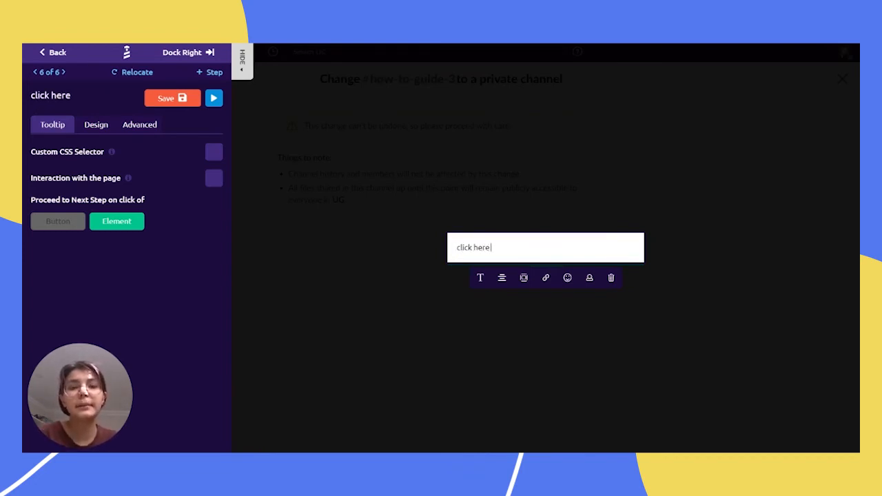
left_click(167, 101)
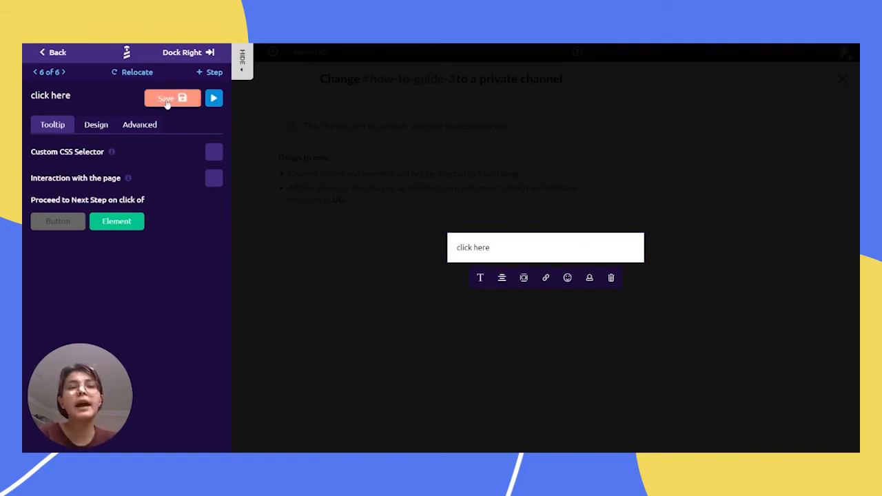
Add a Click Element tooltip as the seventh guide step, attached to Change to Private in the "This can't be undone" confirmation dialog
left_click(210, 72)
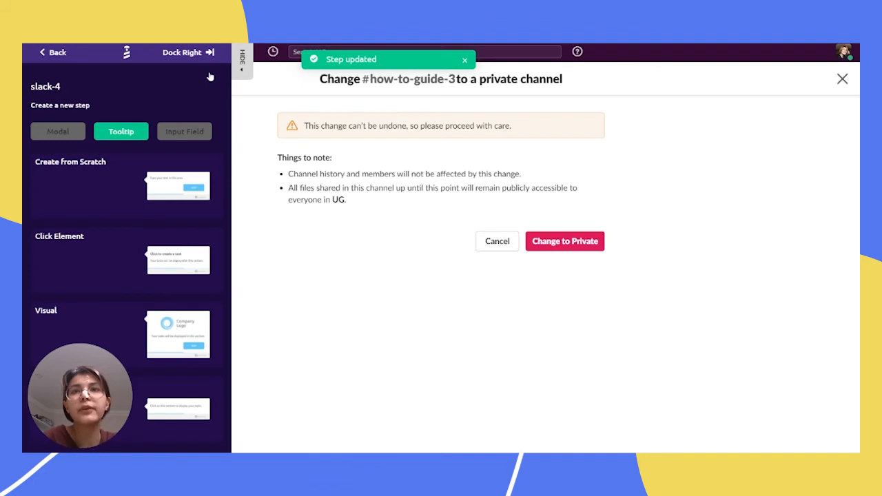
left_click(560, 243)
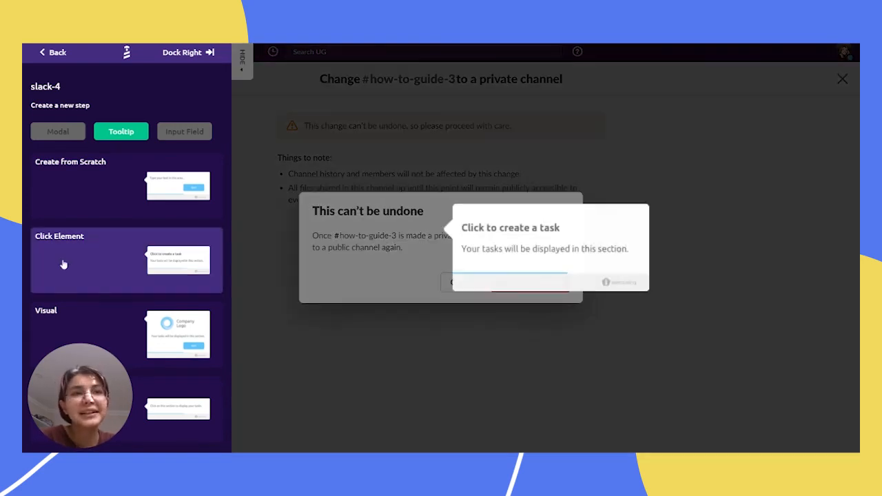
left_click(64, 264)
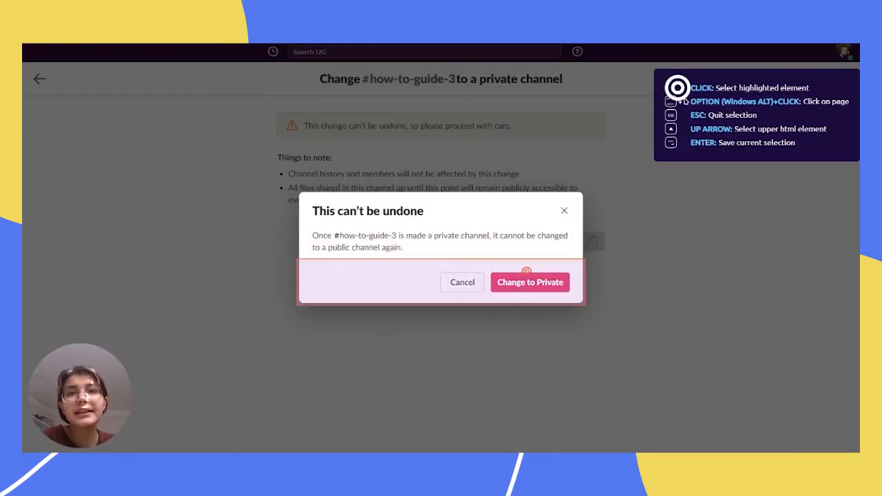
left_click(541, 277)
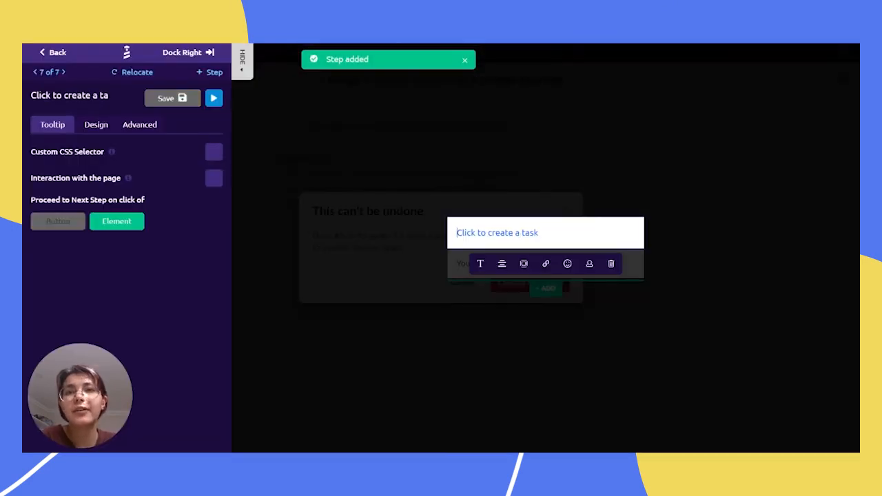
Delete the seventh guide step's tooltip title, replace its body text with "click here lastly", and save the step
left_click(610, 263)
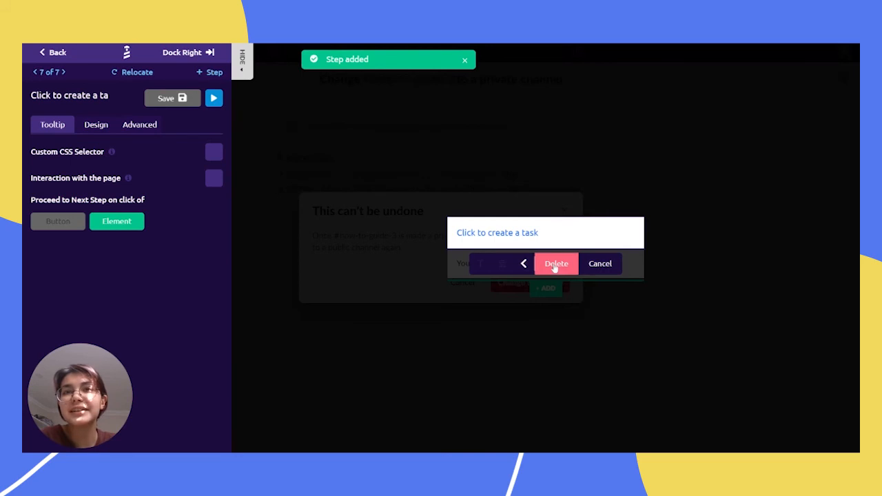
left_click(557, 265)
triple_click(551, 248)
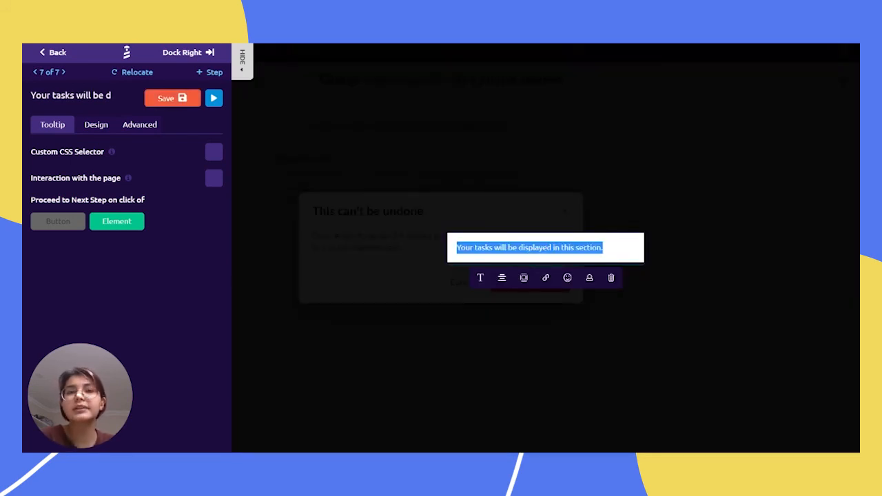
key("BackSpace")
type("click")
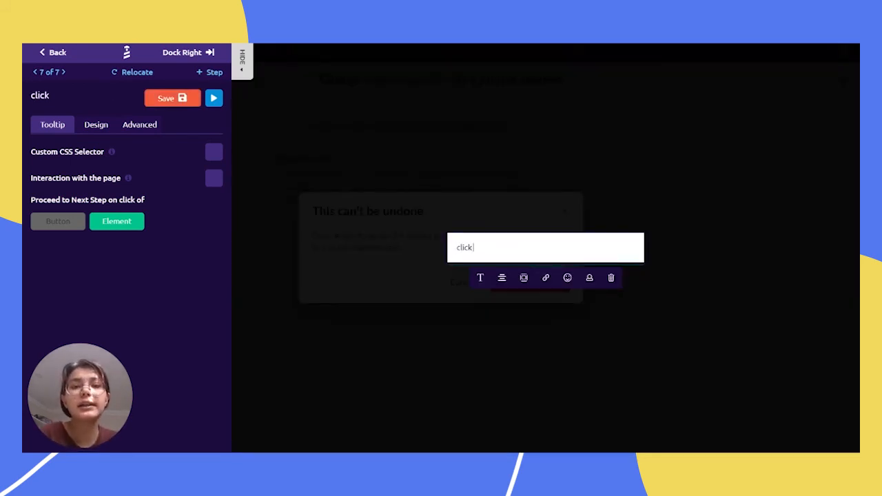
type(" here la")
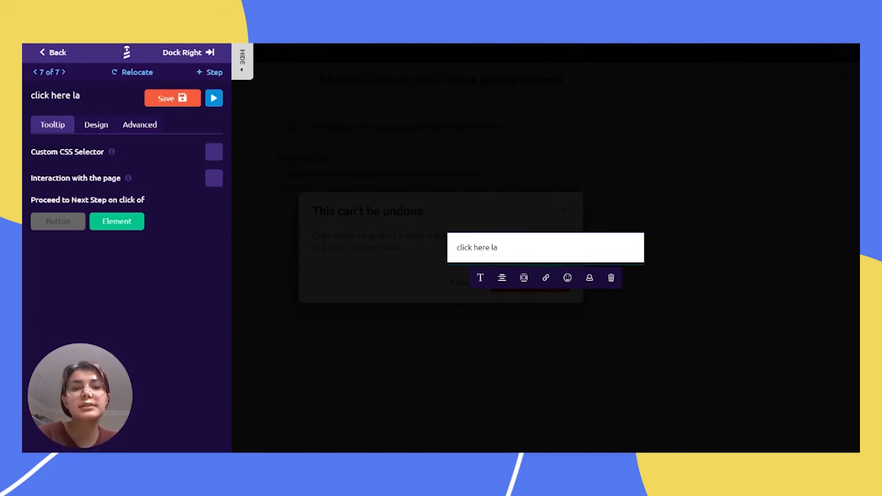
type("stly")
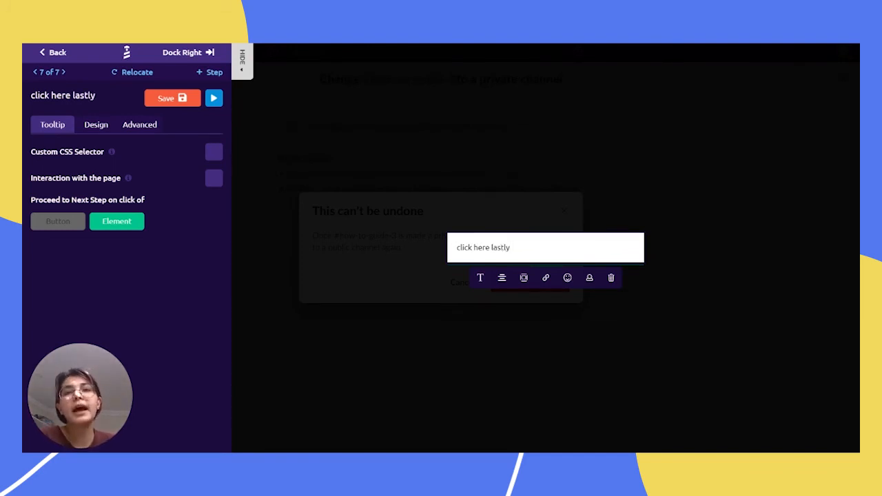
left_click(171, 99)
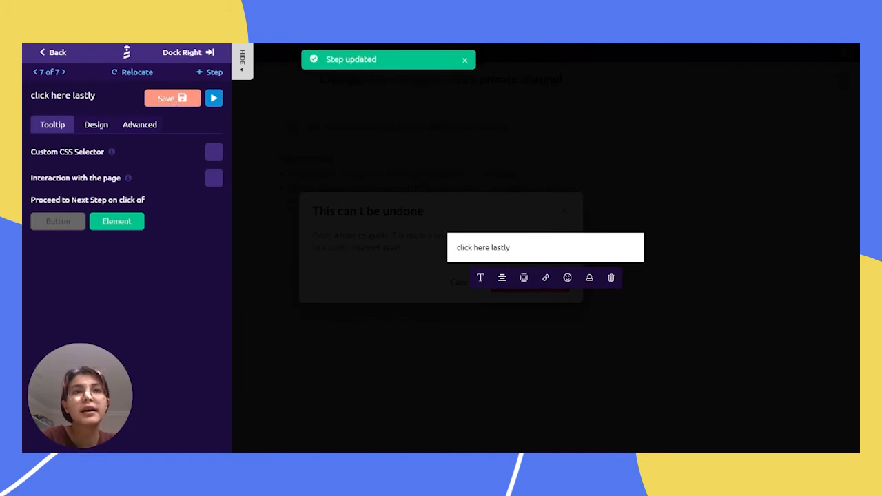
Hide the guide editor and confirm changing #how-to-guide-3 to a private channel
left_click(242, 71)
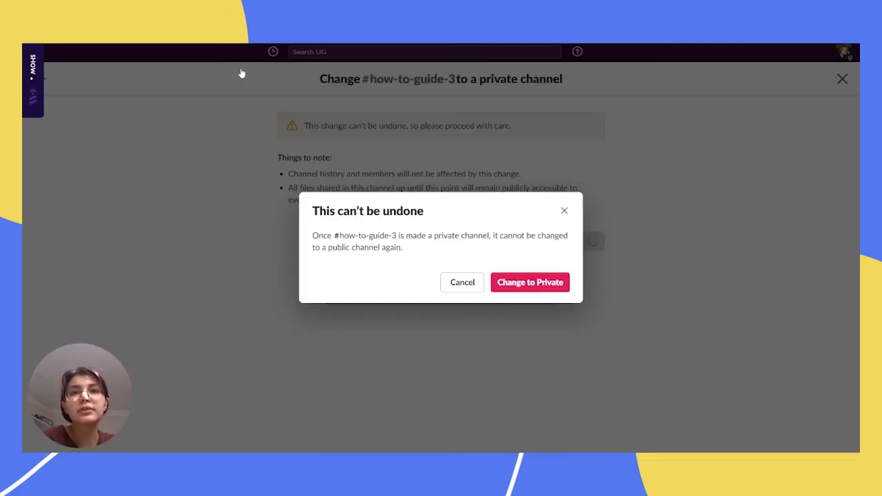
left_click(535, 284)
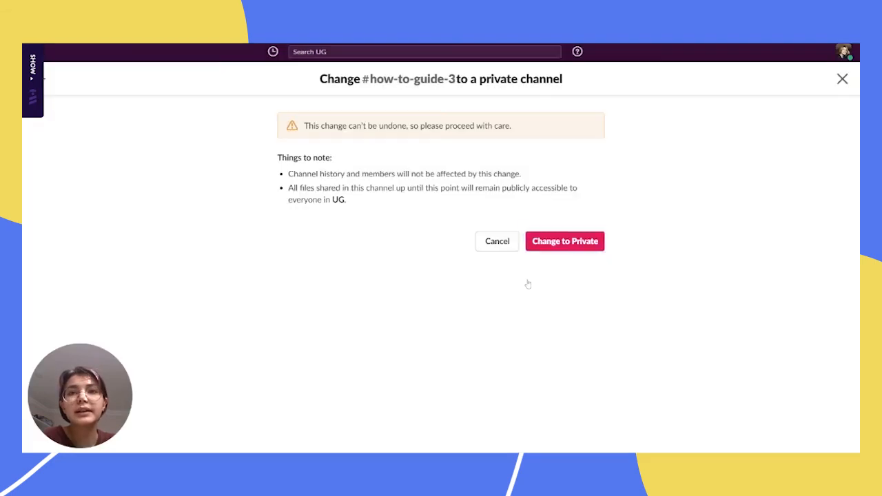